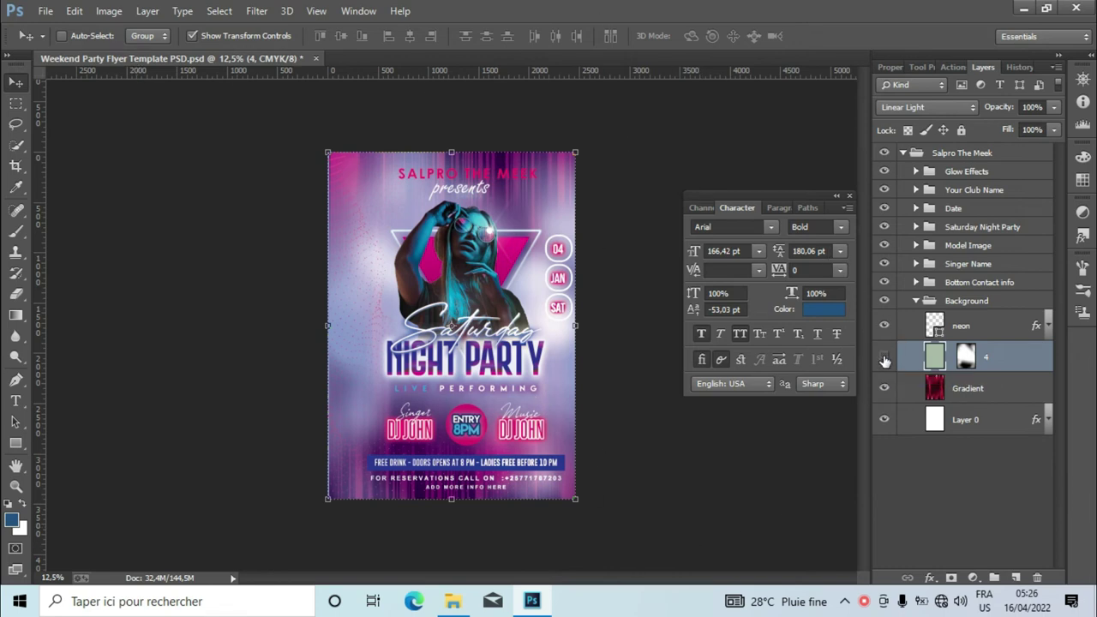
# Step: Hide and re-show layer 4, Gradient, Bottom Contact info and Singer Name layers to compare
pyautogui.click(884, 361)
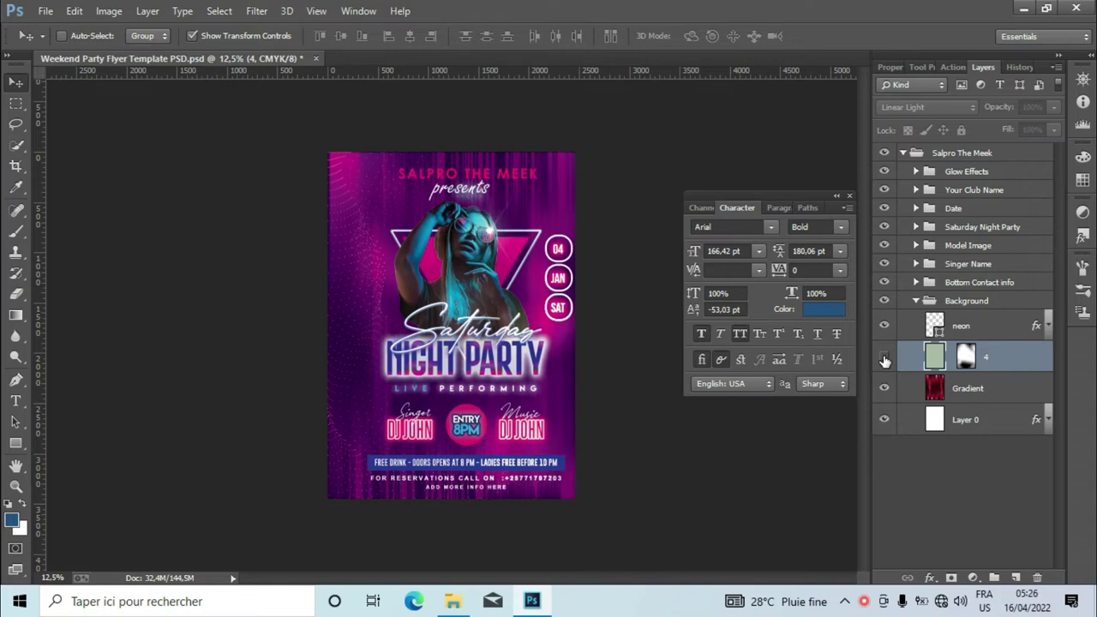
pyautogui.click(884, 361)
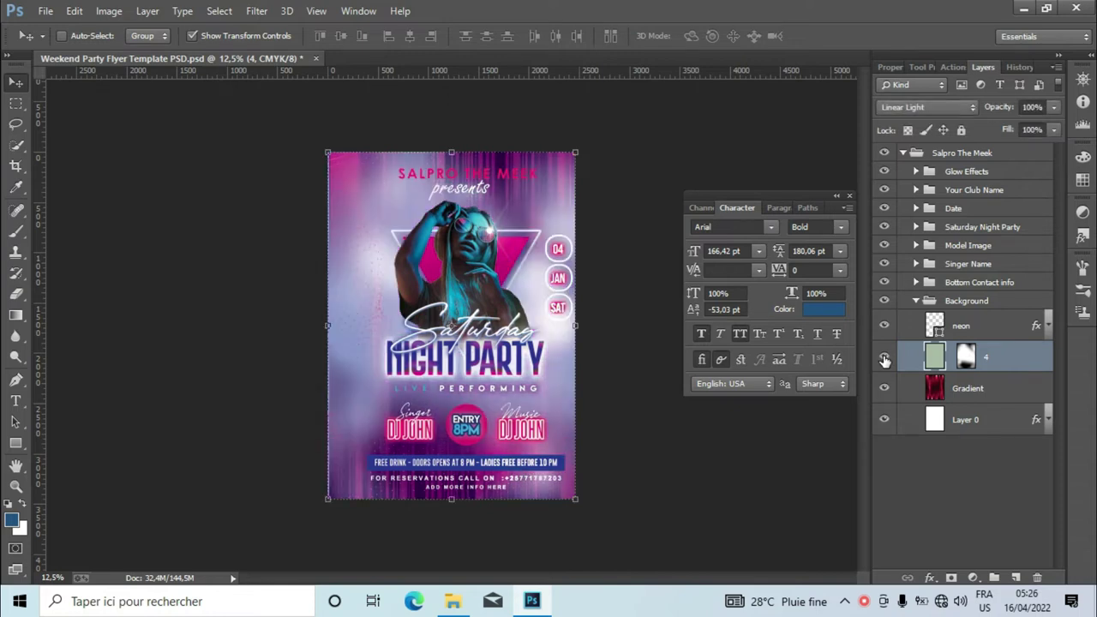
pyautogui.click(885, 389)
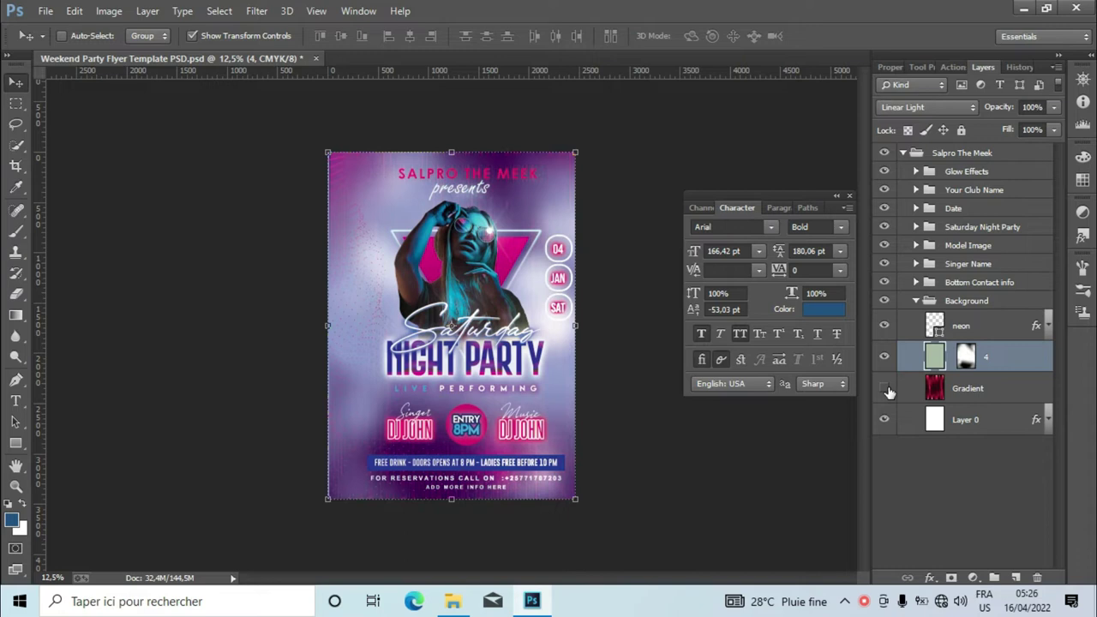
pyautogui.click(885, 388)
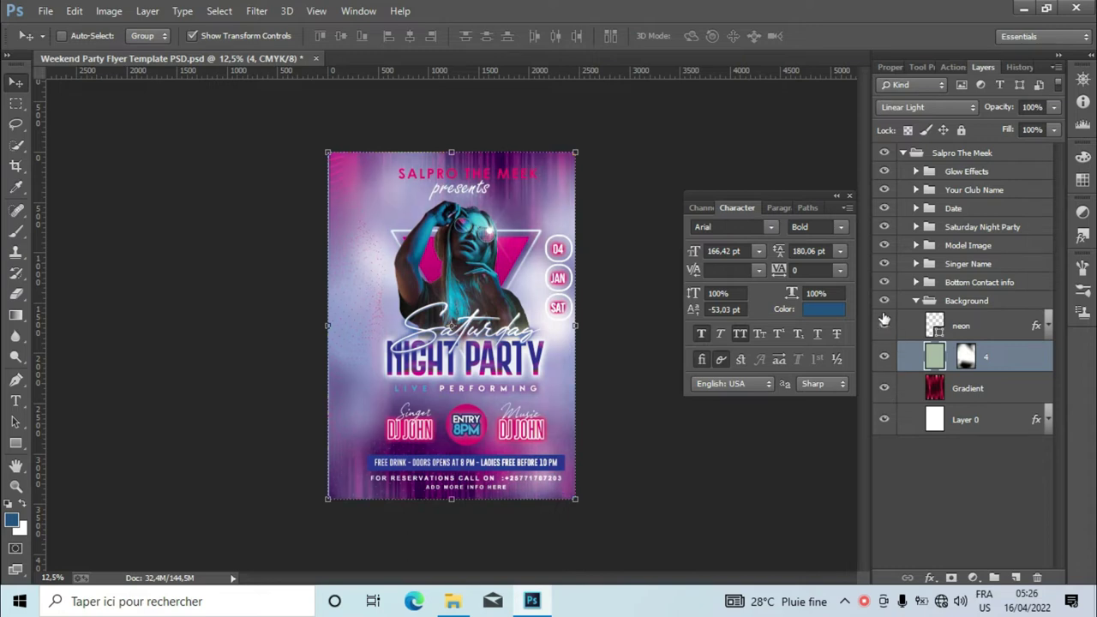
pyautogui.click(883, 284)
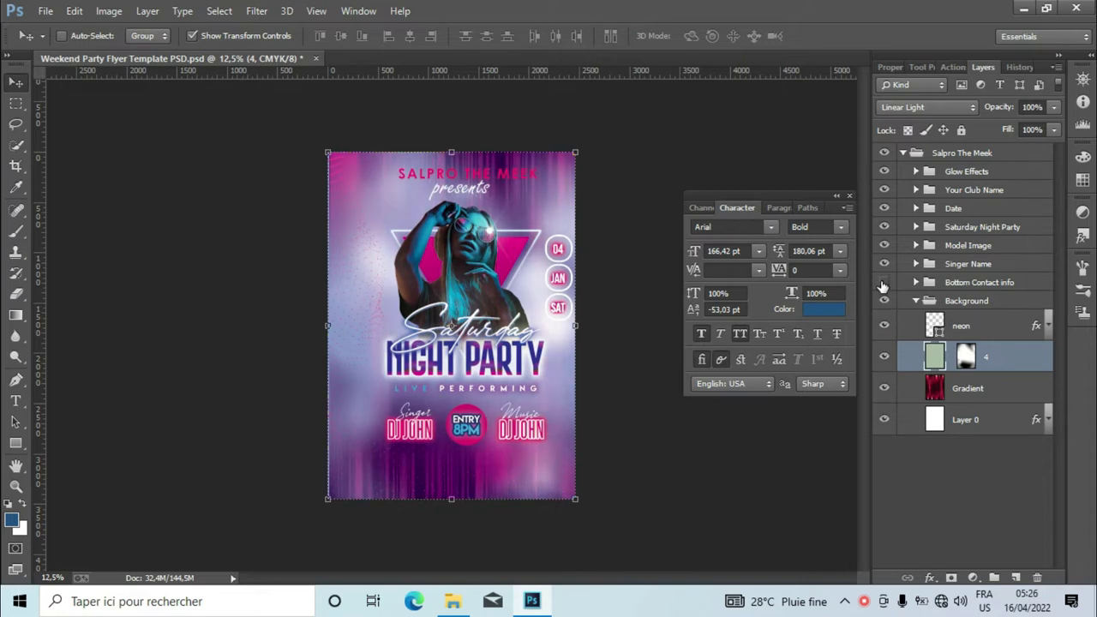
pyautogui.click(884, 283)
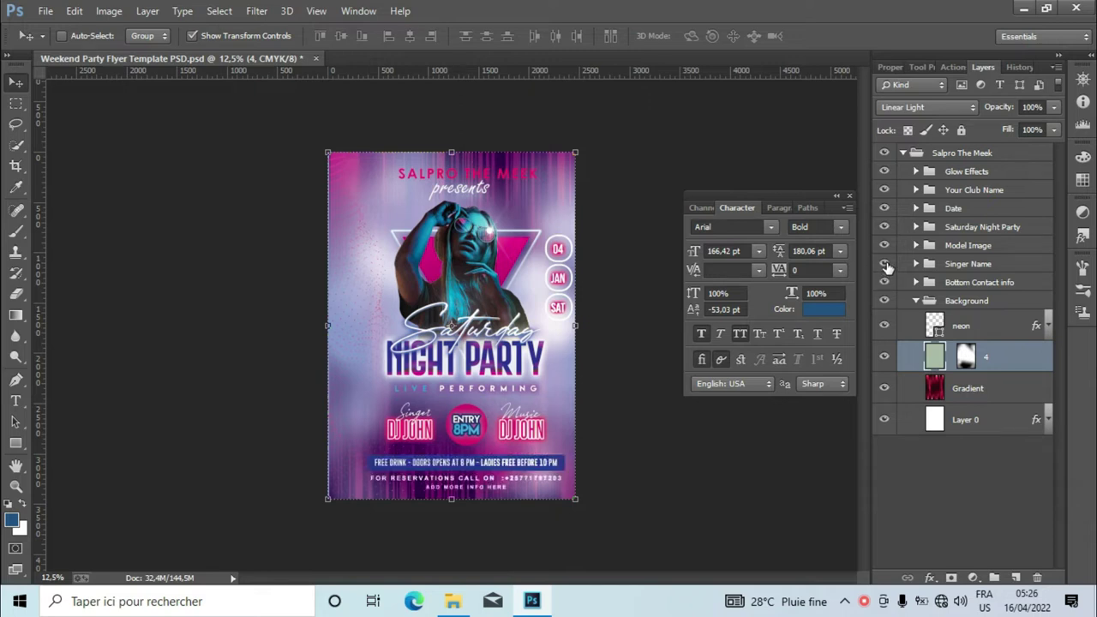
pyautogui.click(888, 268)
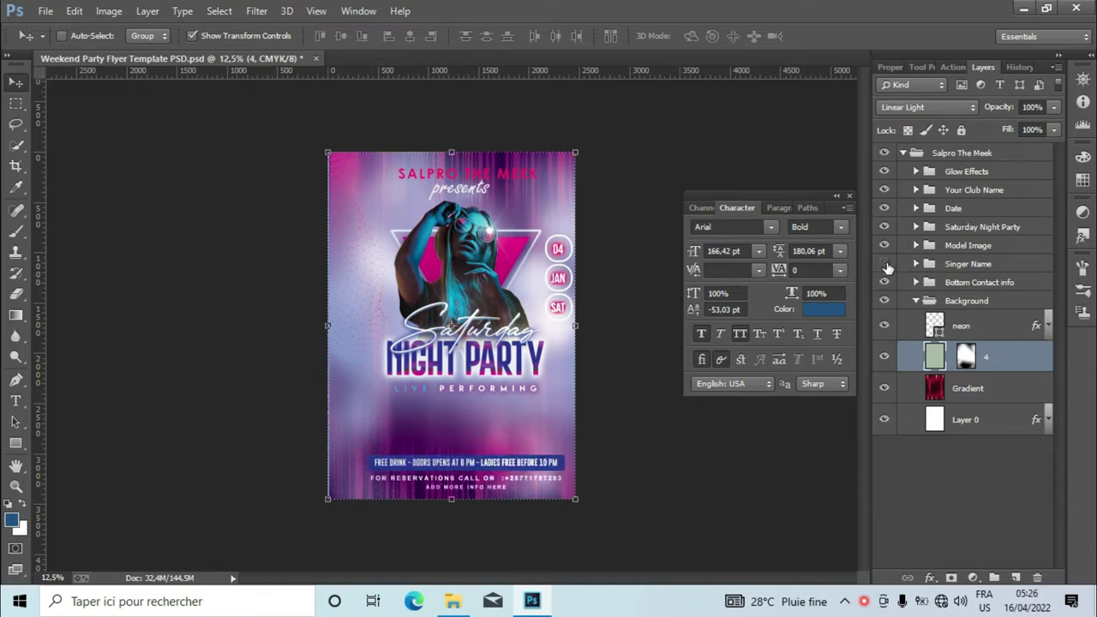
pyautogui.click(884, 263)
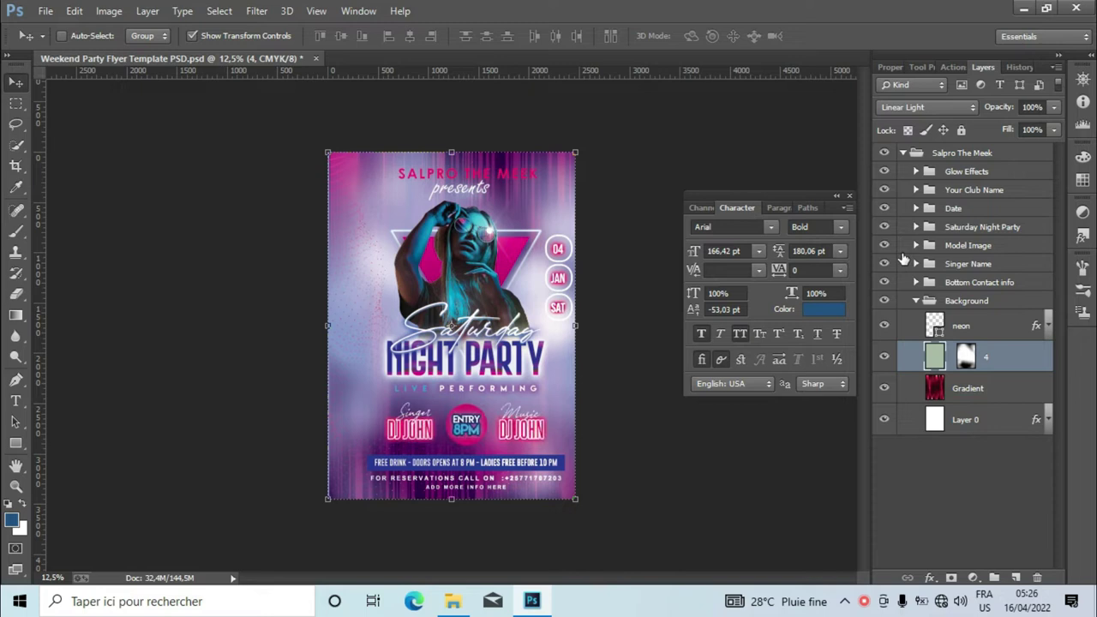
# Step: Toggle Model Image, Saturday Night Party title, date circles, Club Name and Glow Effects off and on
pyautogui.click(888, 248)
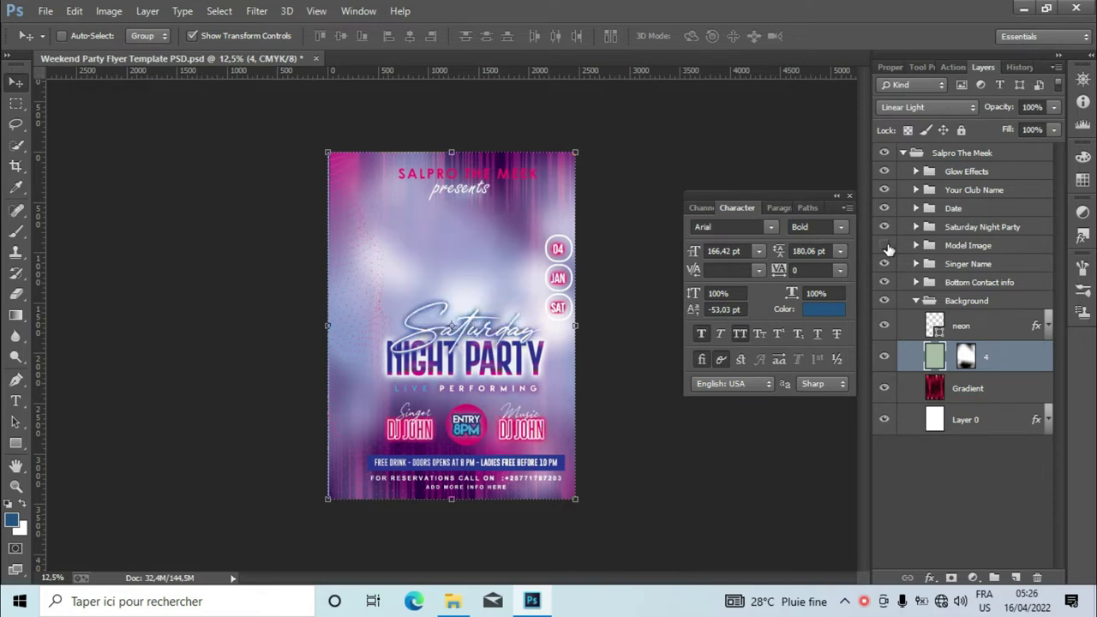
pyautogui.click(885, 245)
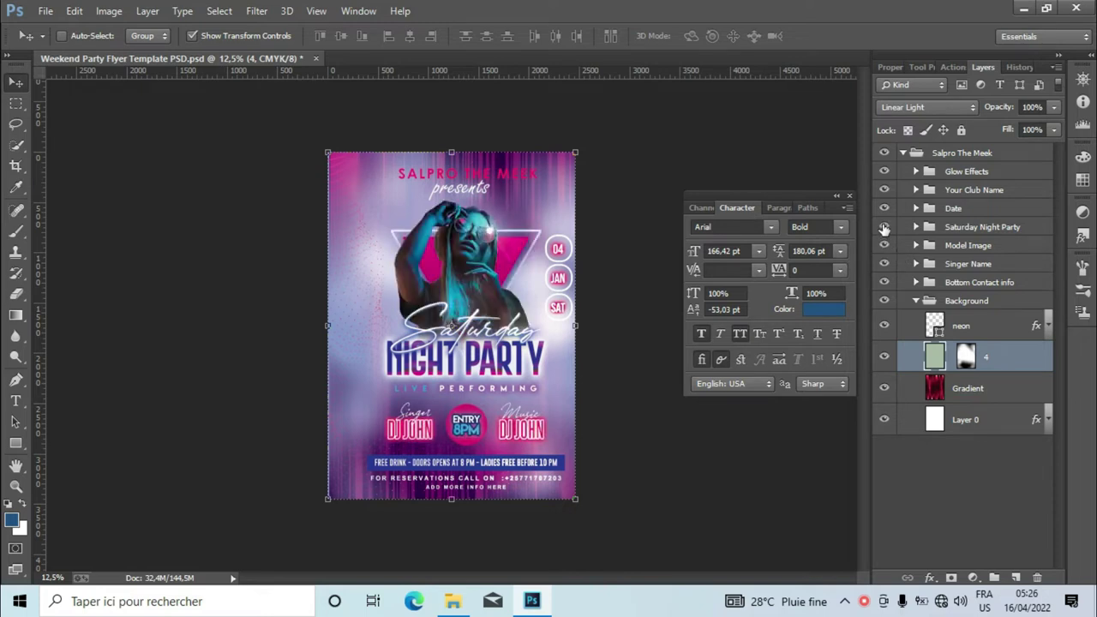
pyautogui.click(885, 227)
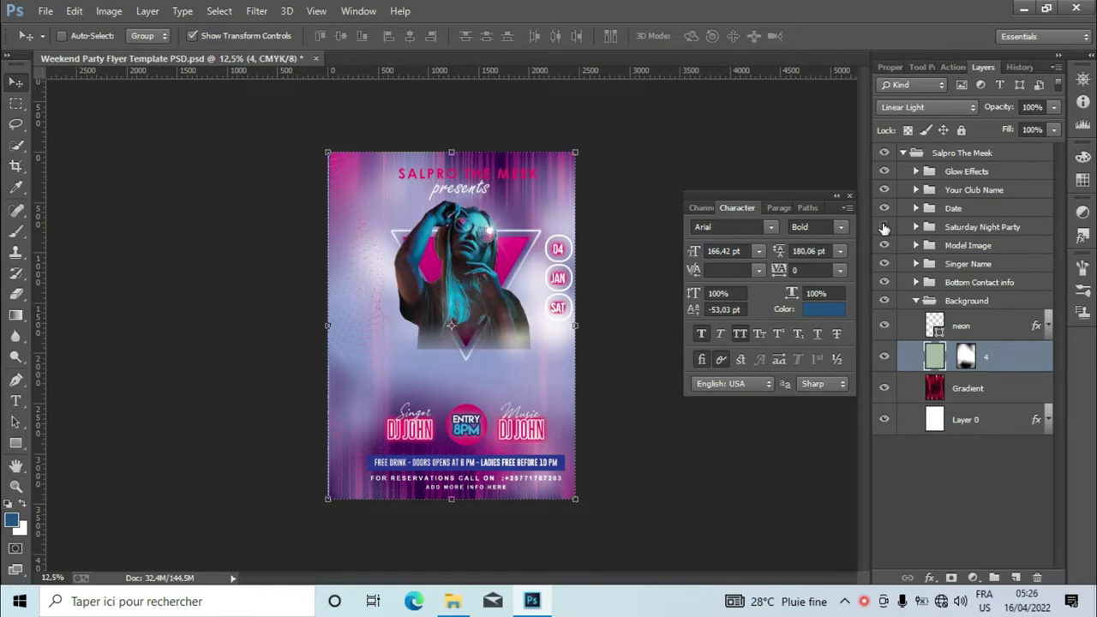
pyautogui.click(884, 227)
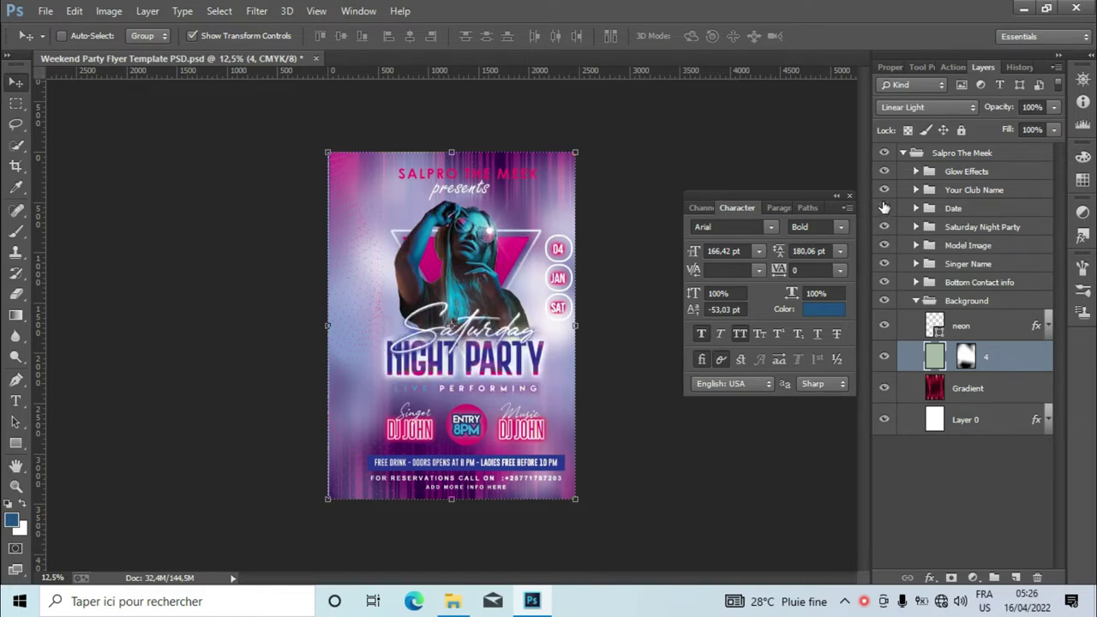
pyautogui.click(884, 209)
pyautogui.click(884, 208)
pyautogui.click(884, 189)
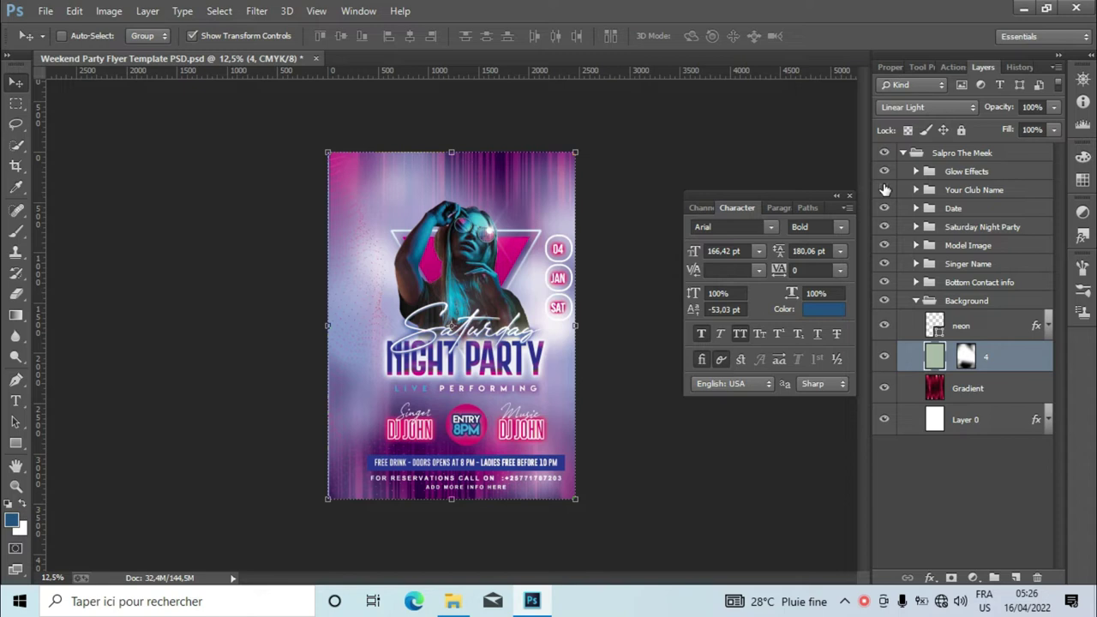
pyautogui.click(884, 190)
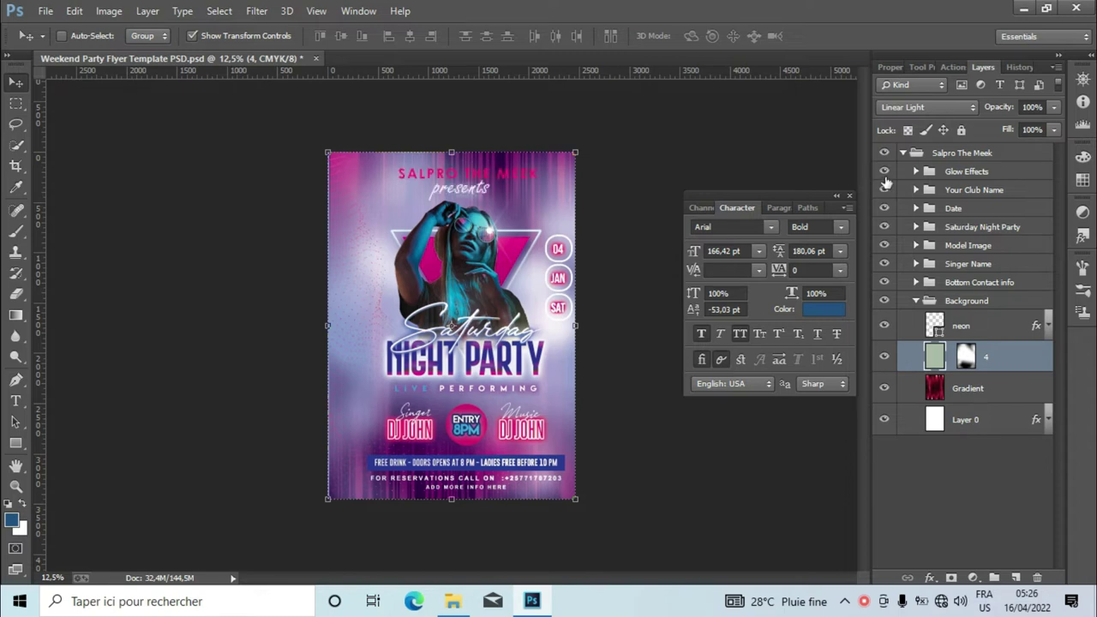
pyautogui.click(884, 172)
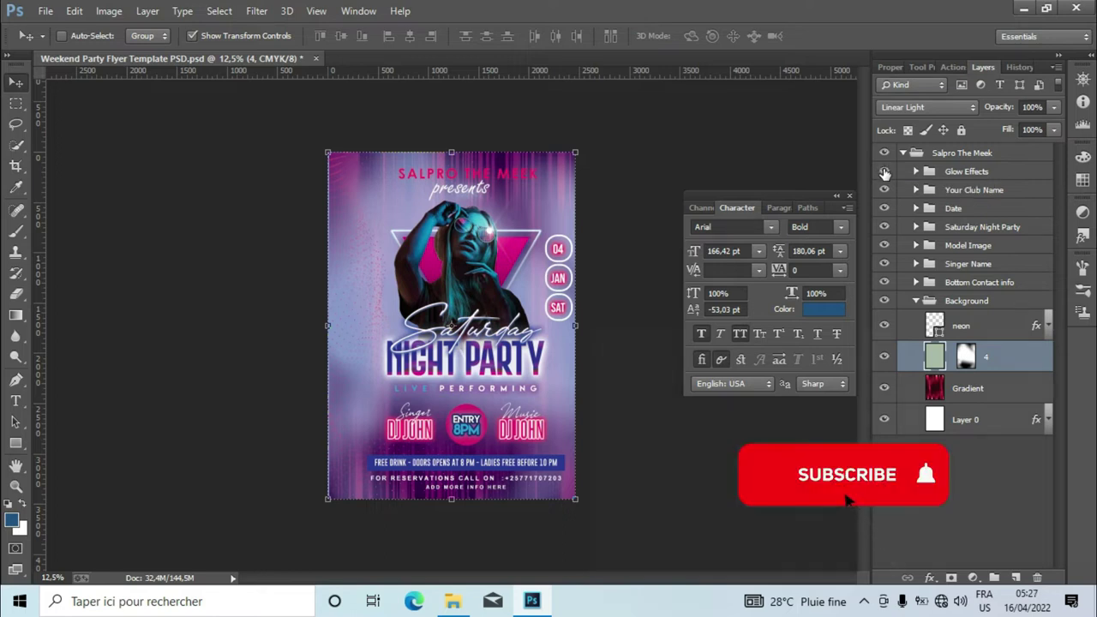
pyautogui.click(884, 172)
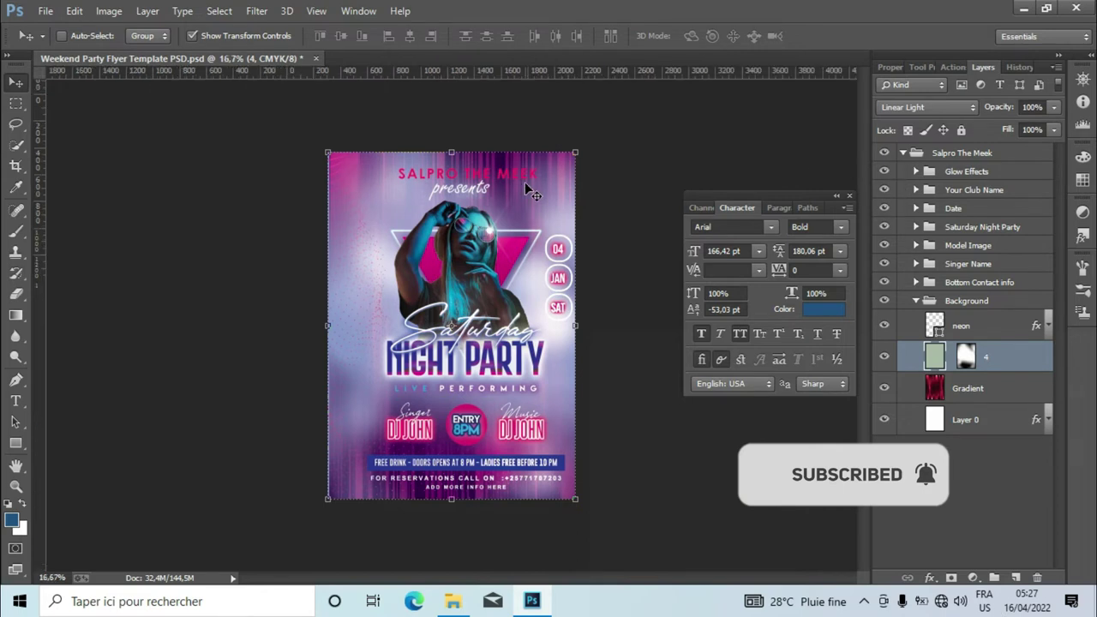
# Step: Zoom in and cycle layer 4 through dark green, black and bright green, ending on deep purple
pyautogui.hotkey('ctrl', '+')
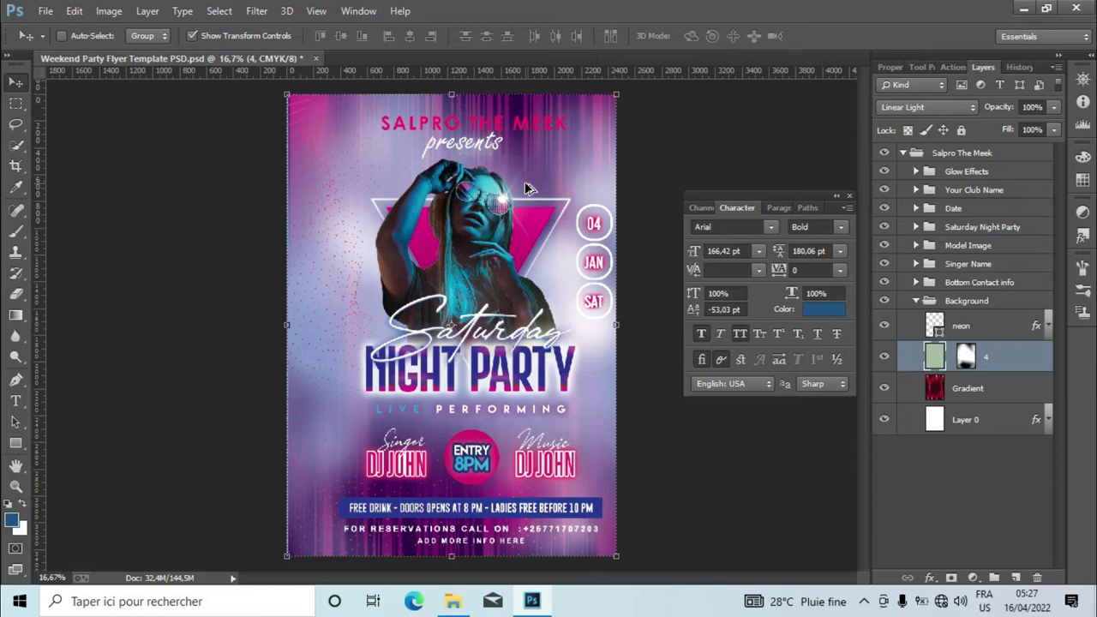
pyautogui.hotkey('ctrl', 'z')
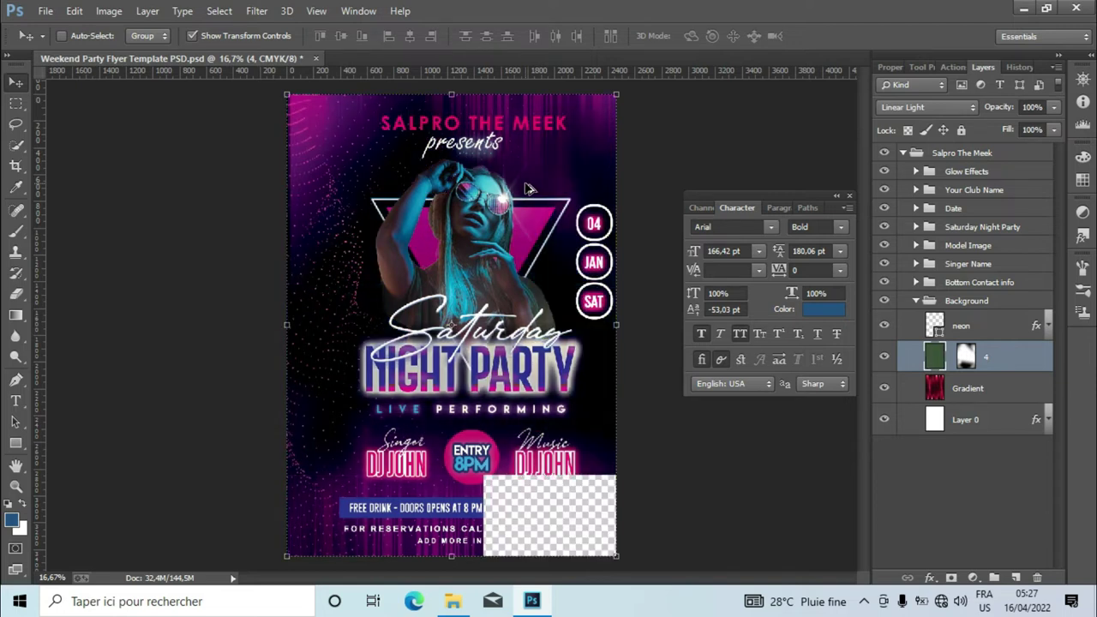
pyautogui.hotkey('ctrl', 'alt', 'z')
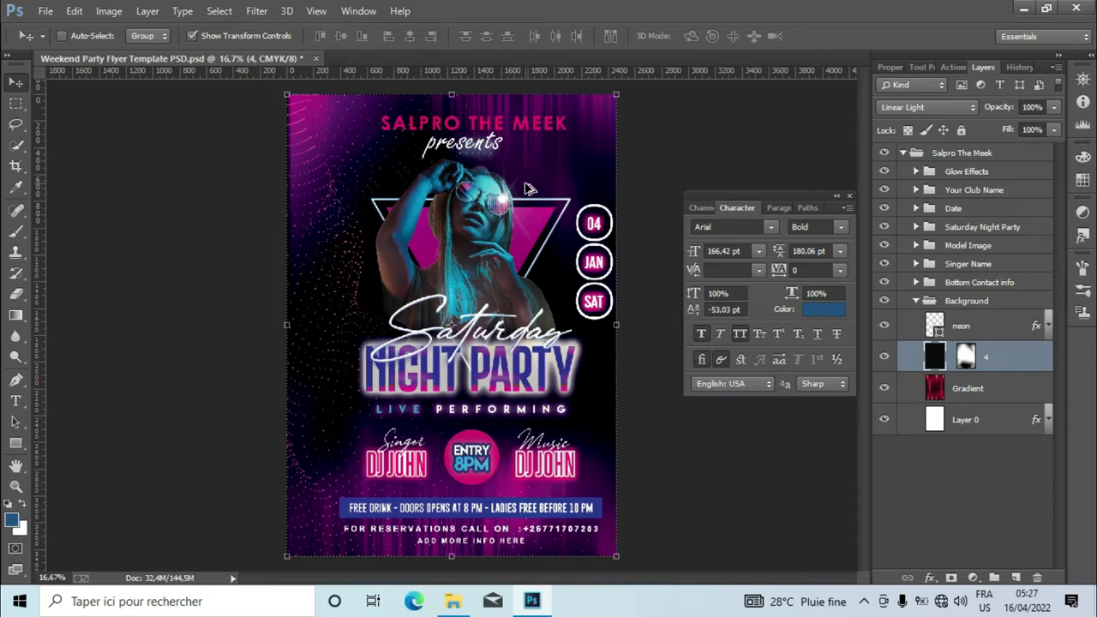
pyautogui.hotkey('ctrl', 'shift', 'z')
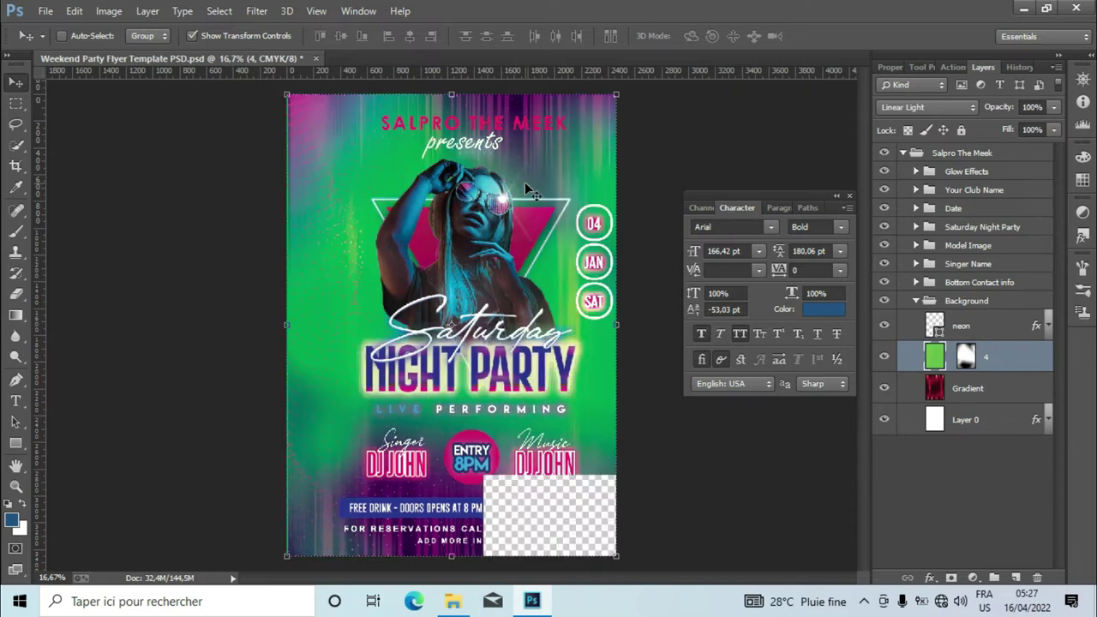
pyautogui.hotkey('ctrl', 'alt', 'z')
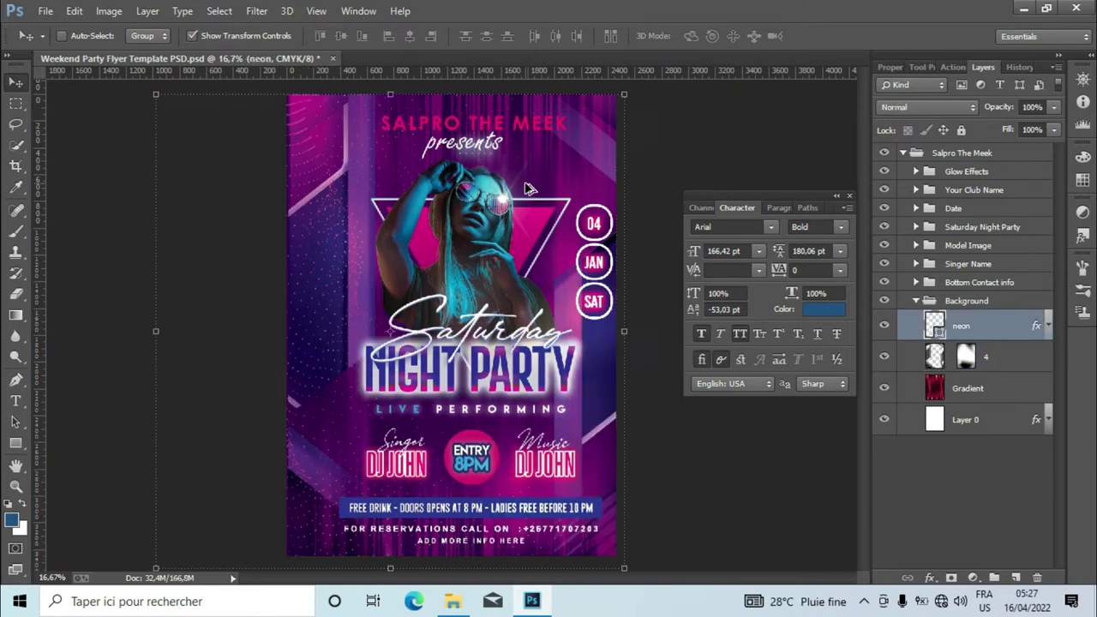
pyautogui.hotkey('ctrl', 'alt', 'z')
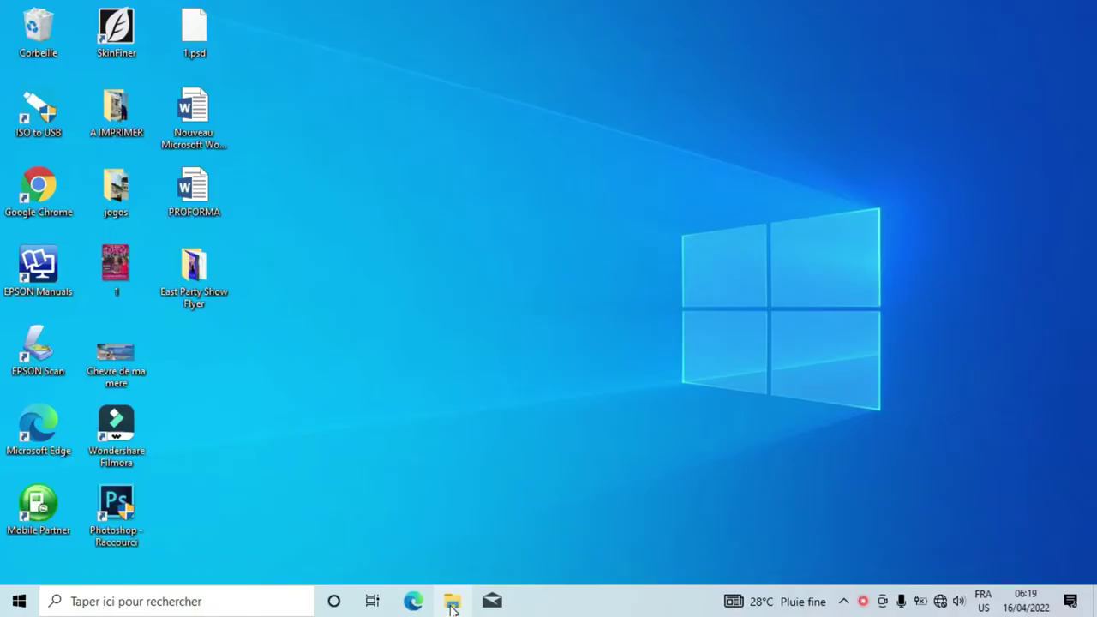
# Step: Browse to Images > Music Party flyer > Music Party flyer Template and extract its RAR archive there
pyautogui.click(453, 601)
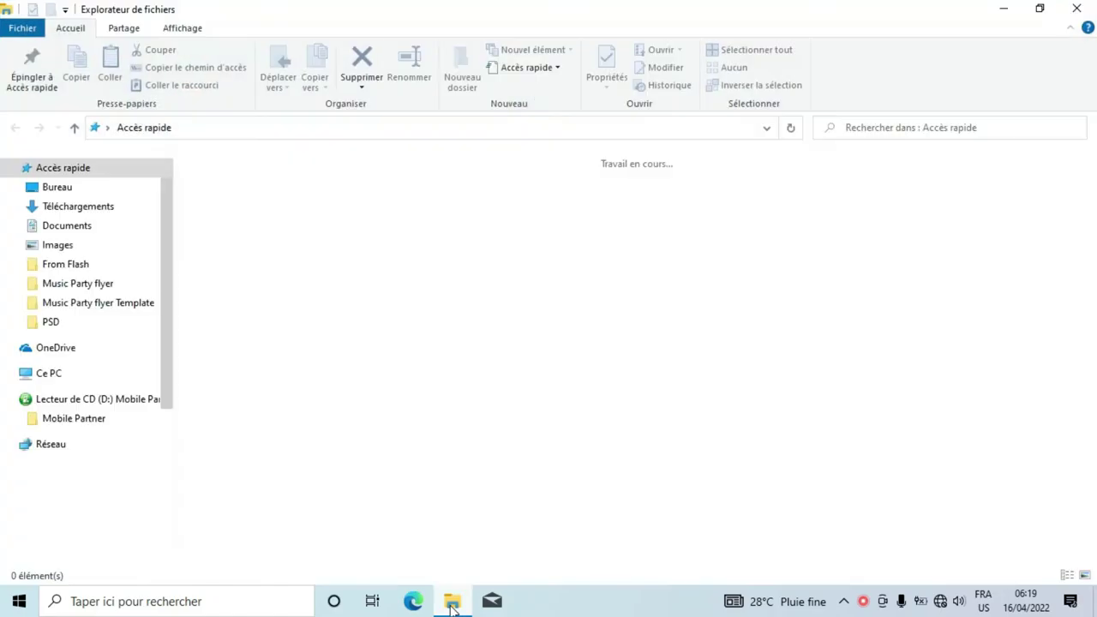
pyautogui.click(54, 436)
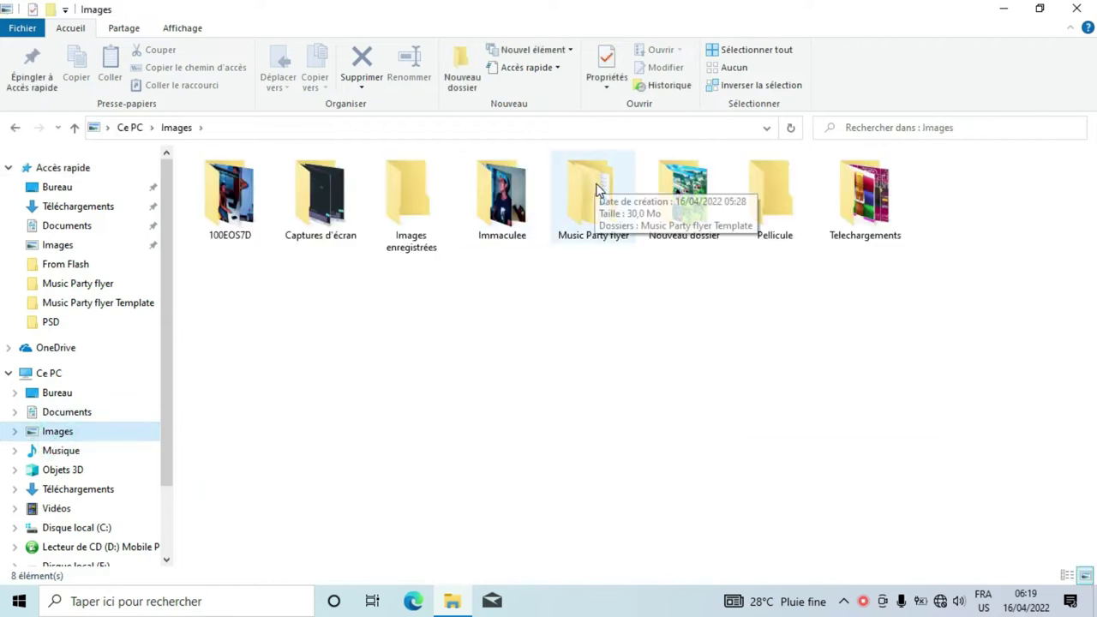
pyautogui.doubleClick(598, 185)
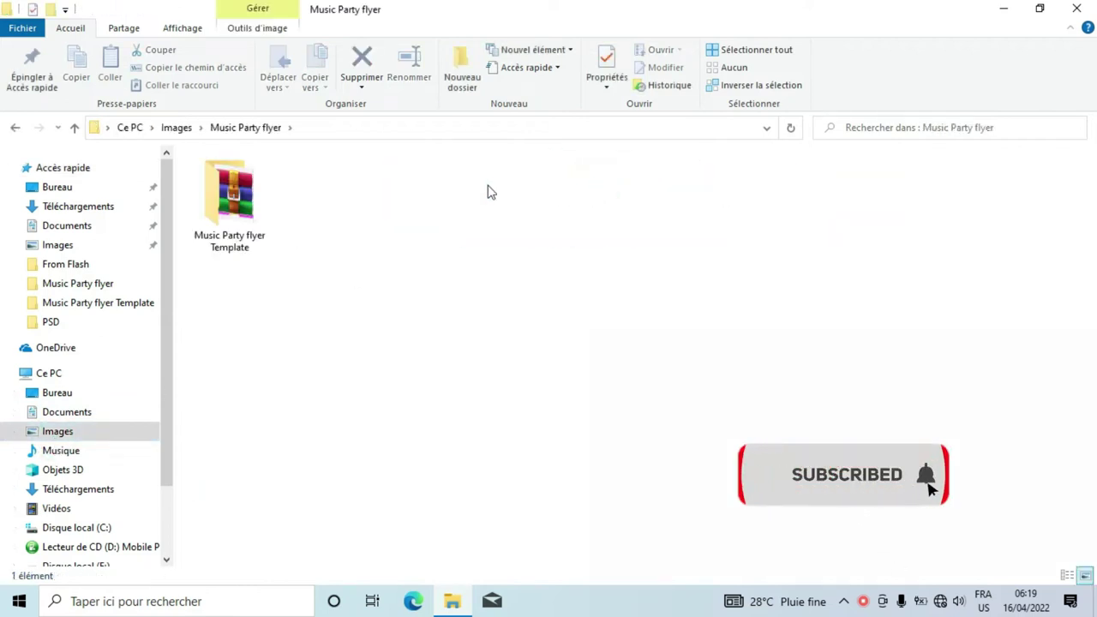
pyautogui.doubleClick(230, 196)
pyautogui.click(236, 201)
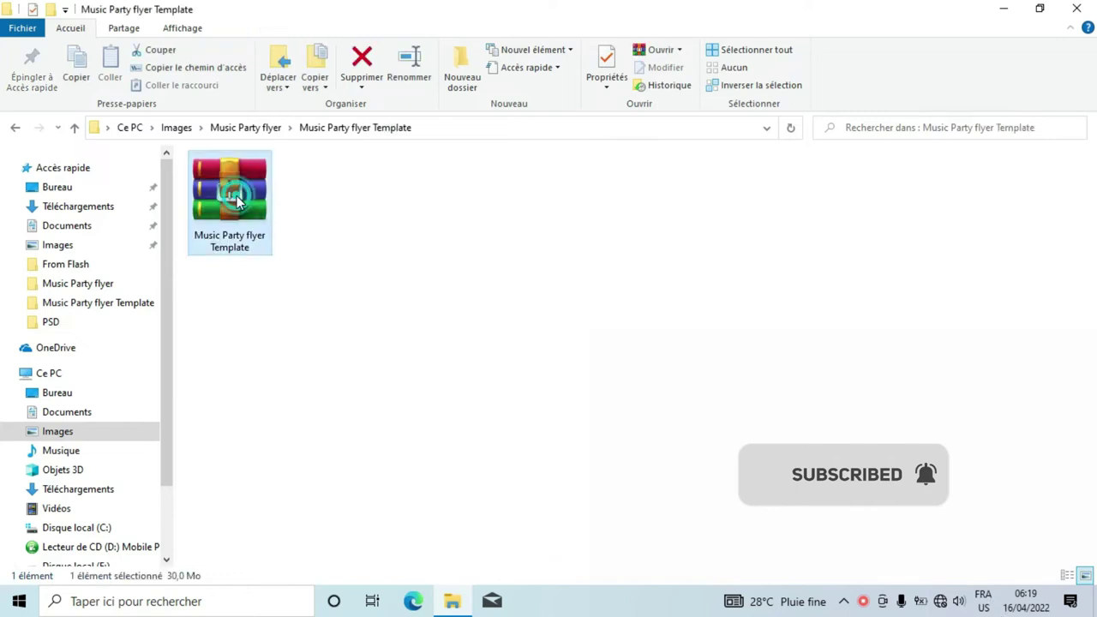
pyautogui.rightClick(237, 199)
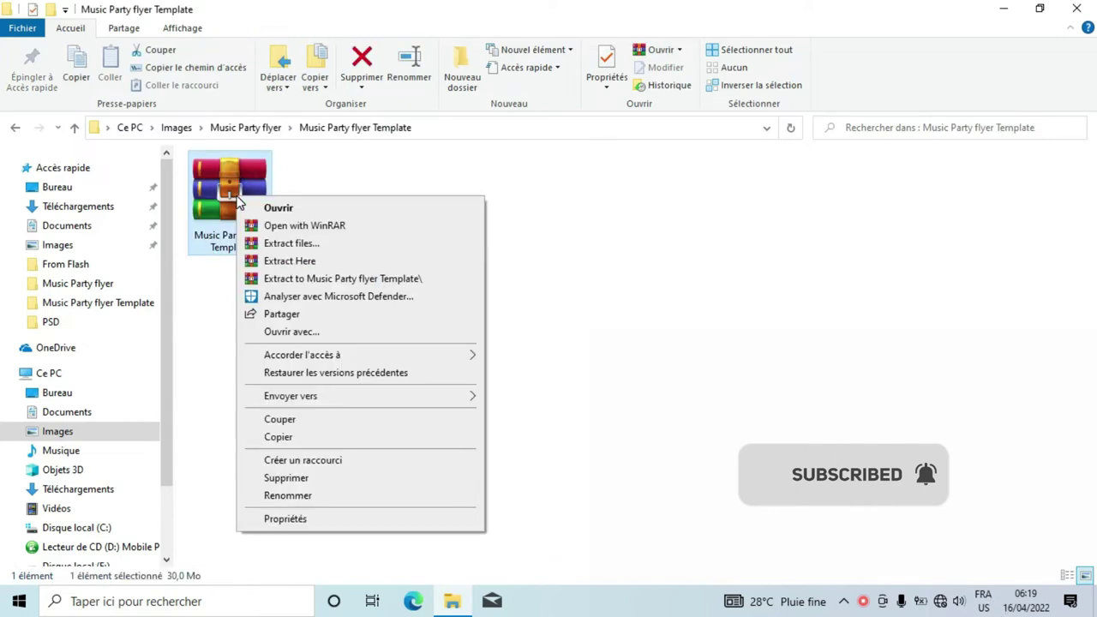
pyautogui.click(309, 261)
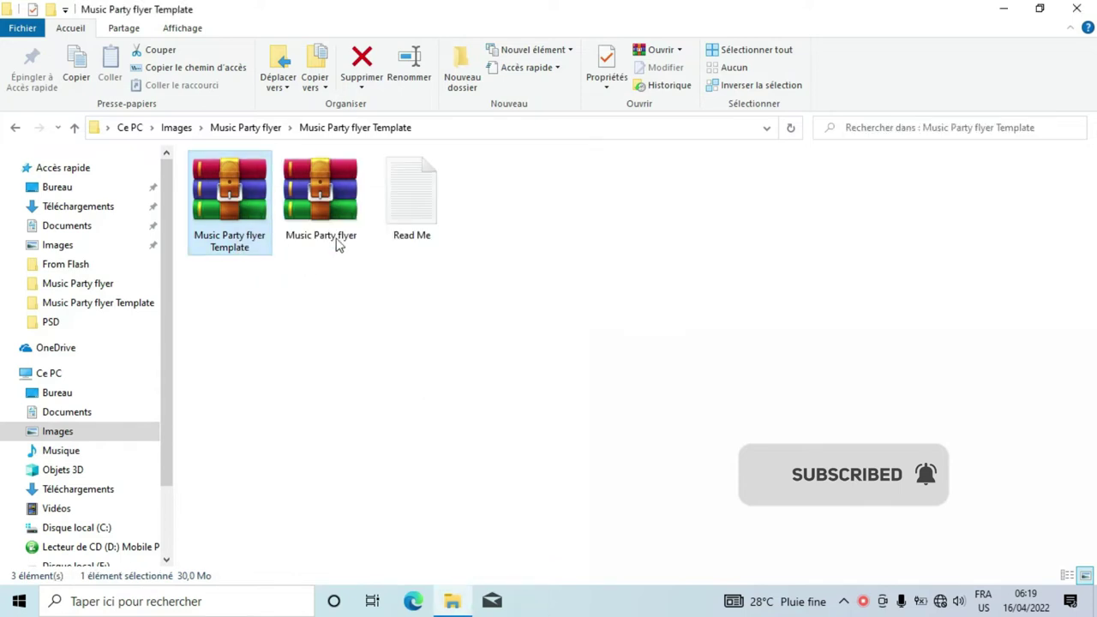
# Step: Copy the archive password from the Read Me note and minimize Notepad
pyautogui.doubleClick(405, 206)
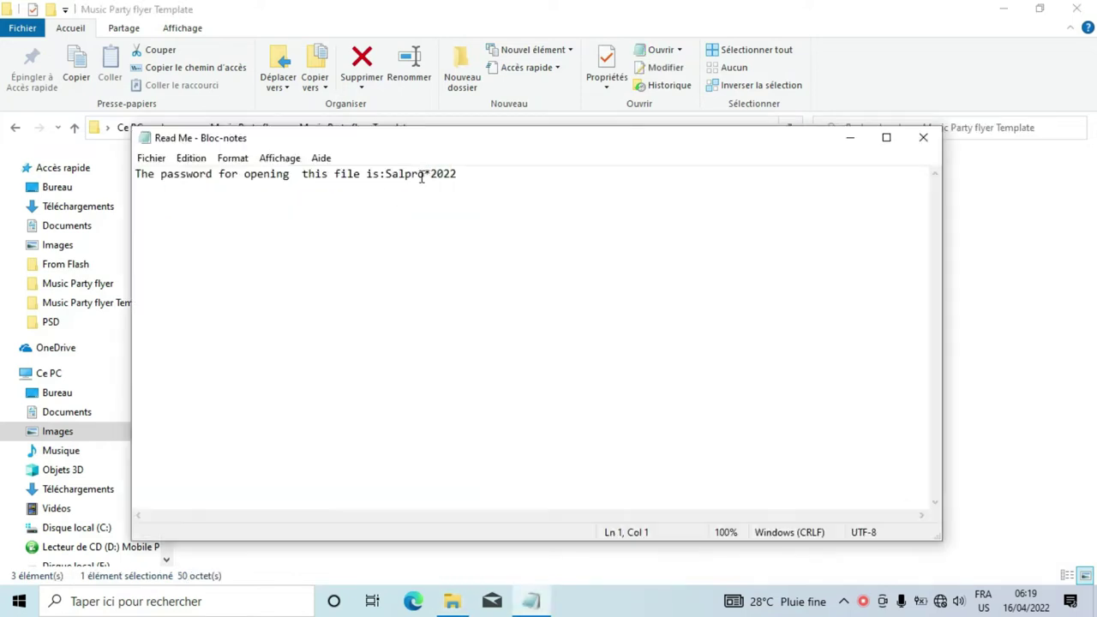
pyautogui.moveTo(385, 173)
pyautogui.mouseDown()
pyautogui.moveTo(483, 181)
pyautogui.moveTo(459, 176)
pyautogui.mouseUp()
pyautogui.rightClick(418, 176)
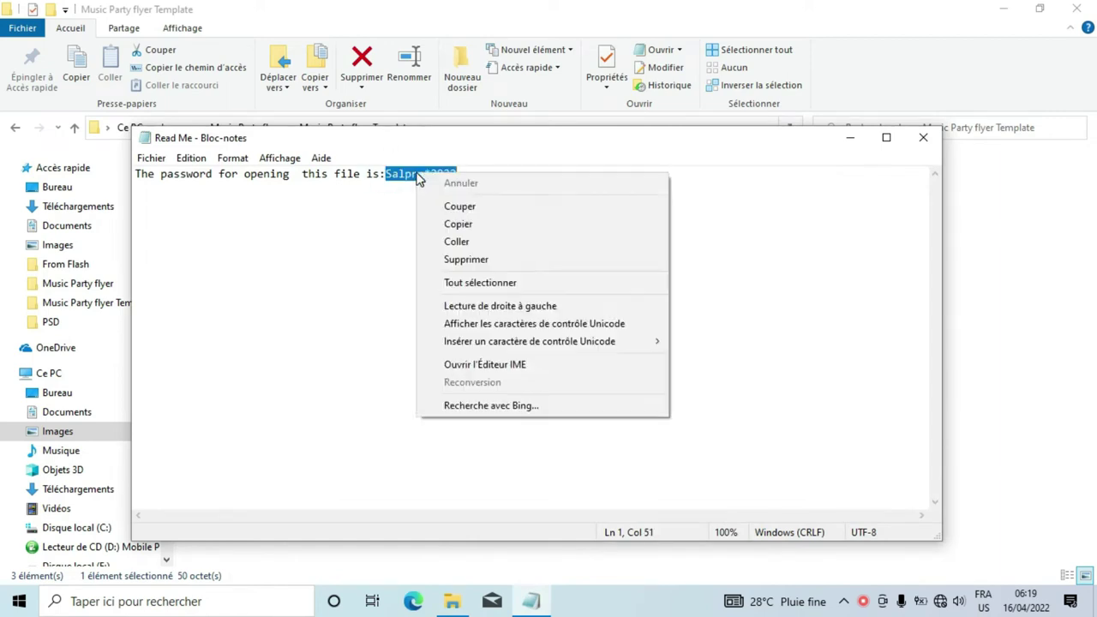
pyautogui.click(474, 225)
pyautogui.click(855, 142)
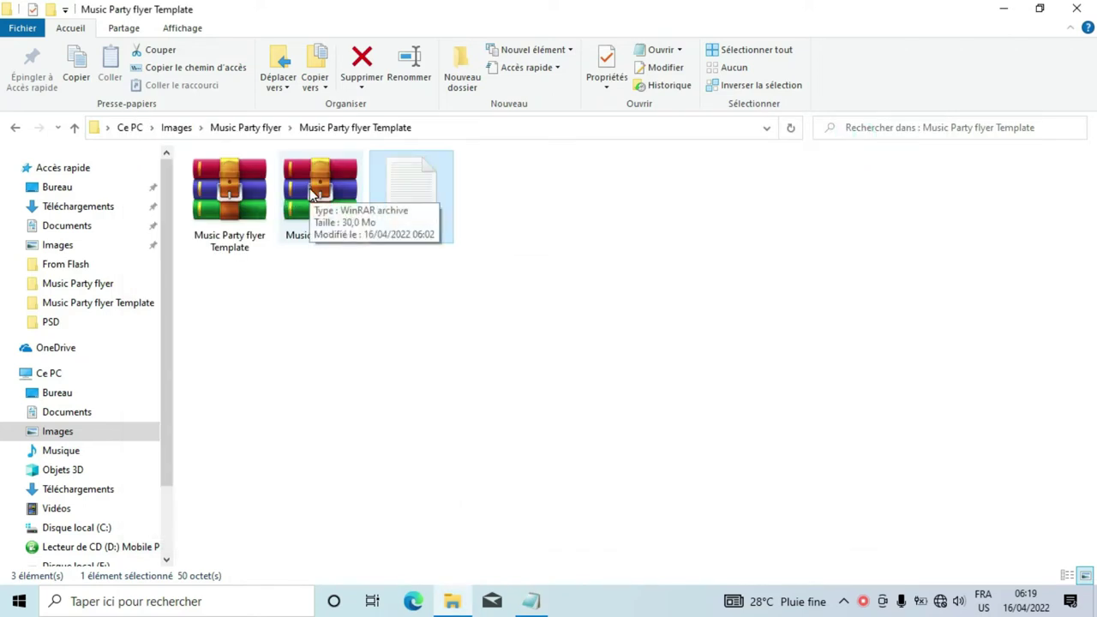
# Step: Extract the Music Party flyer archive here, answering the Read Me.txt replace prompt
pyautogui.click(313, 195)
pyautogui.rightClick(311, 189)
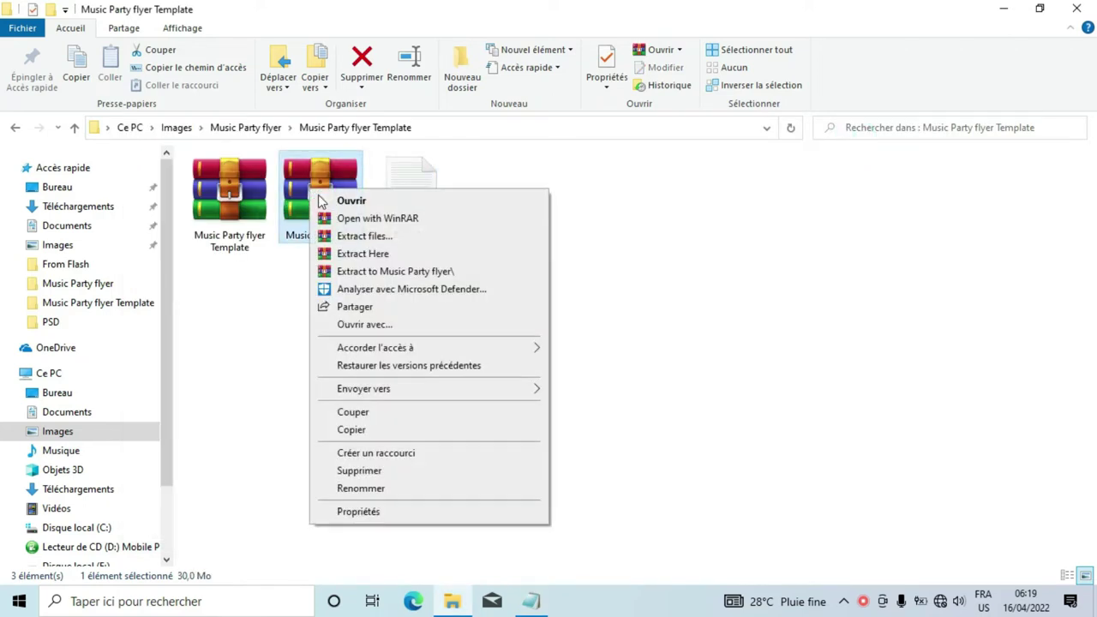
pyautogui.click(368, 255)
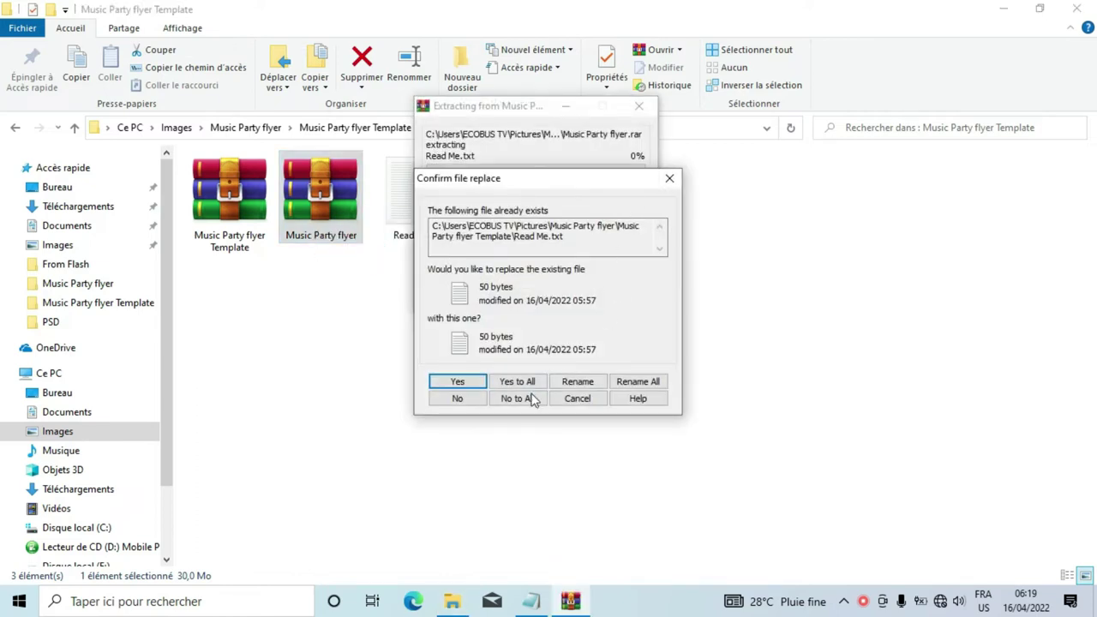
pyautogui.click(516, 399)
# Step: Paste the copied password into Enter password, verify it, and confirm with OK
pyautogui.rightClick(434, 247)
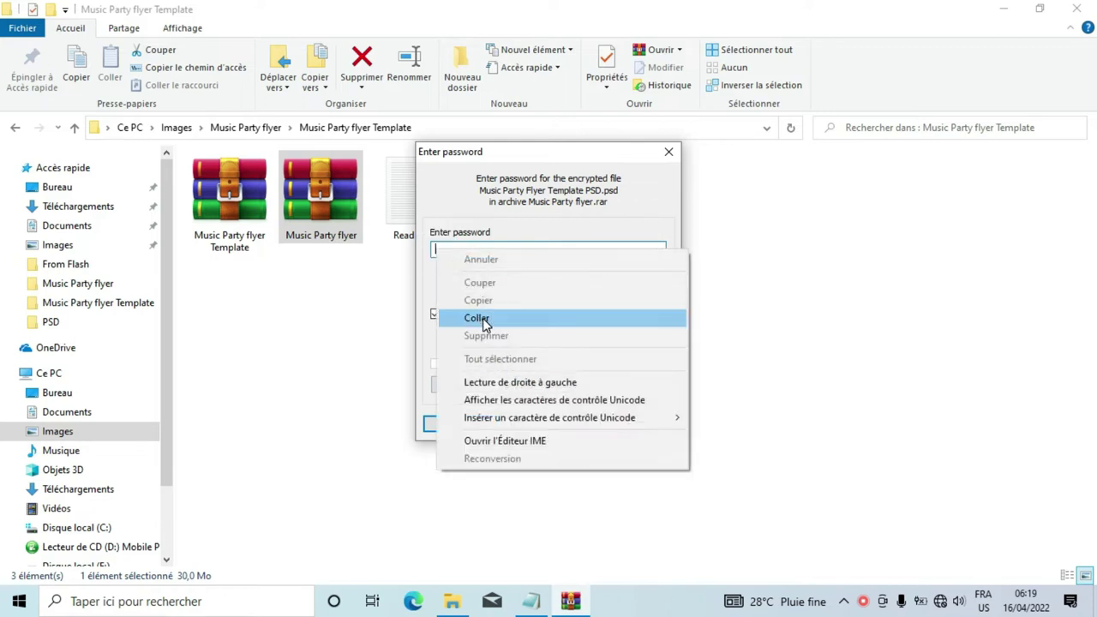
pyautogui.click(480, 317)
pyautogui.click(436, 316)
pyautogui.click(436, 316)
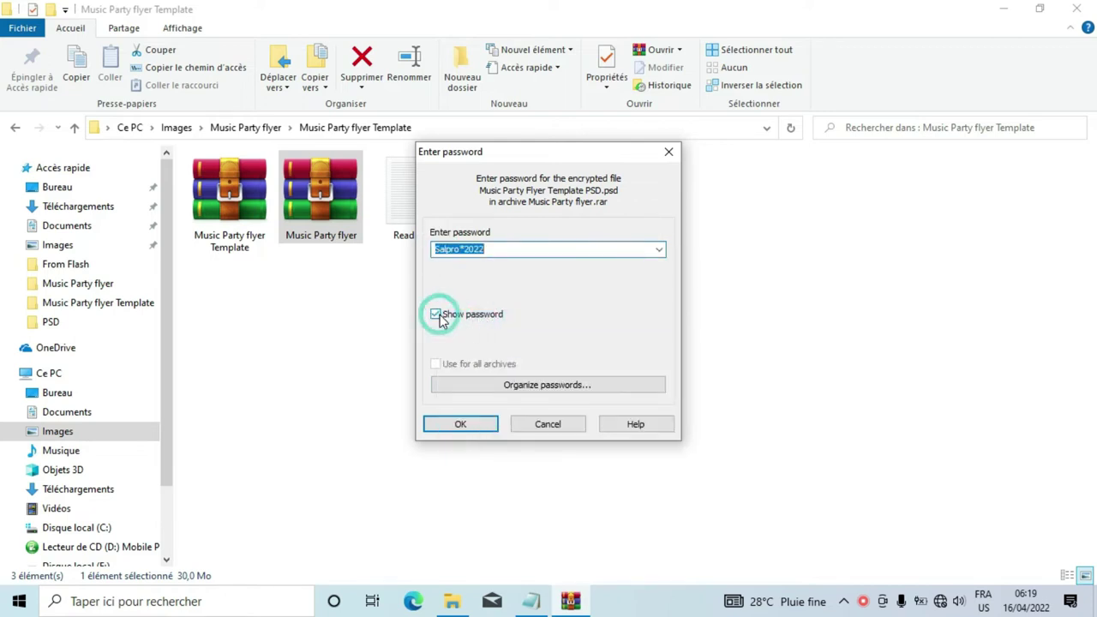
pyautogui.click(466, 424)
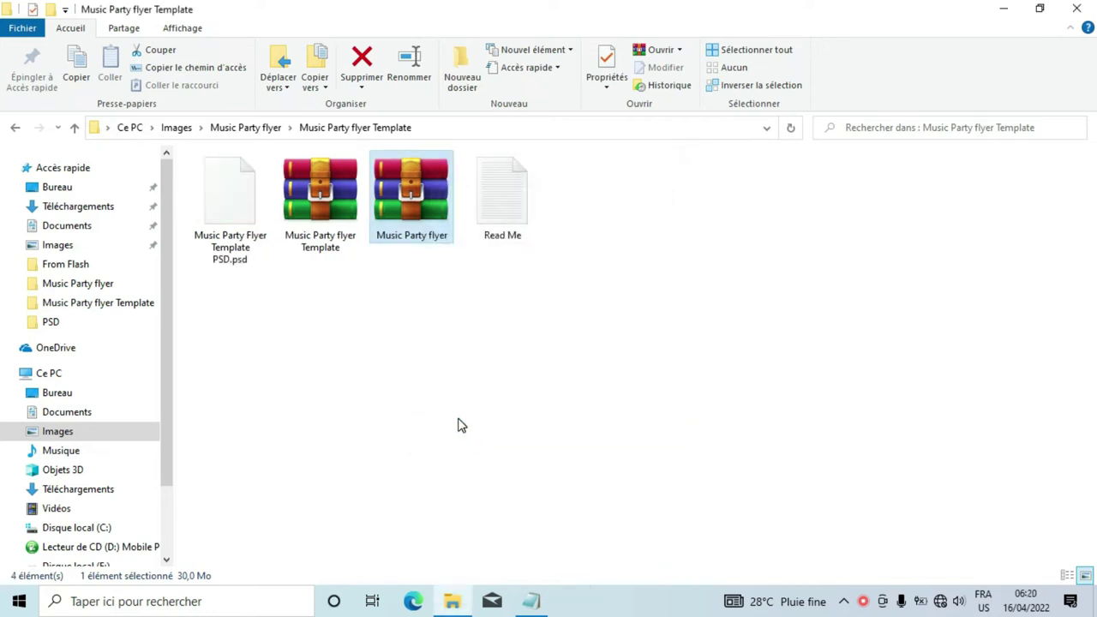
# Step: Refresh the folder to reveal the extracted PSD, then launch Photoshop from the desktop shortcut
pyautogui.rightClick(327, 325)
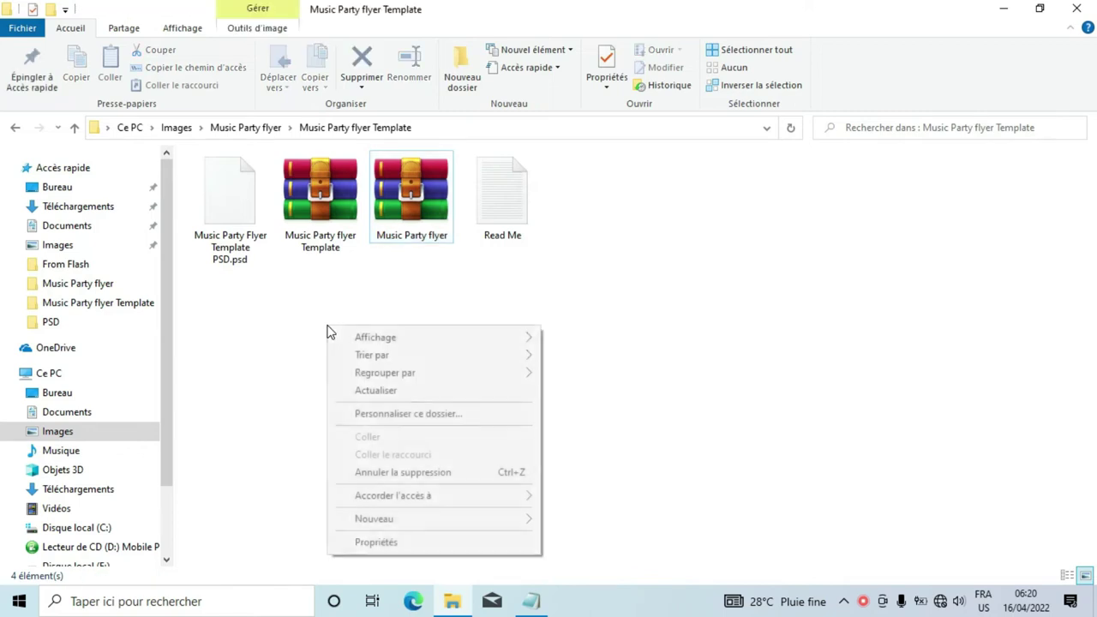
pyautogui.click(375, 392)
pyautogui.click(221, 258)
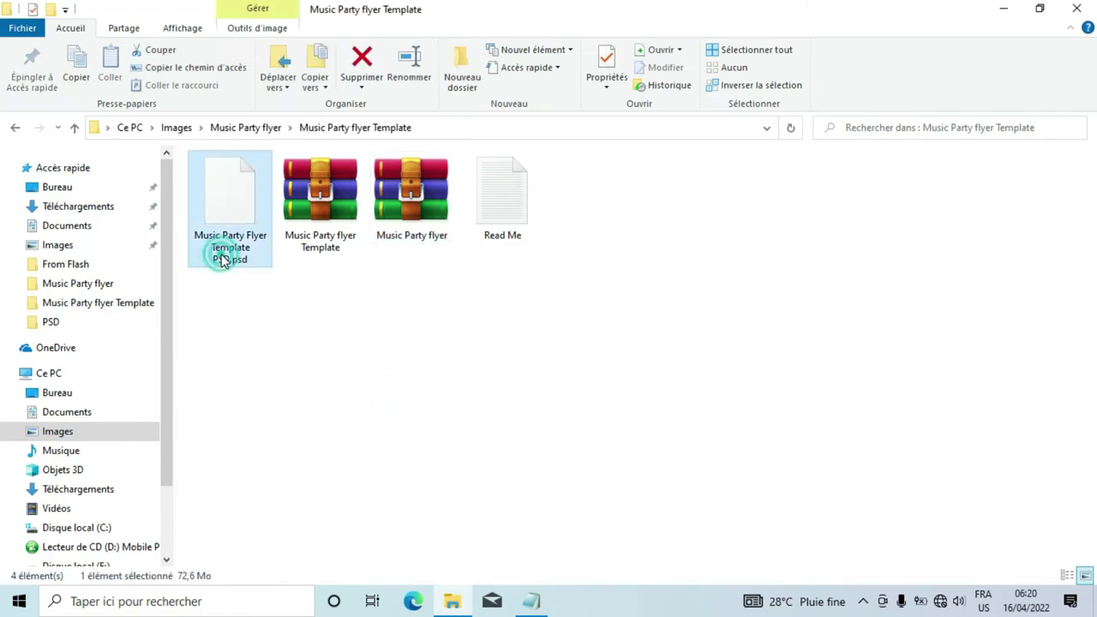
pyautogui.click(998, 9)
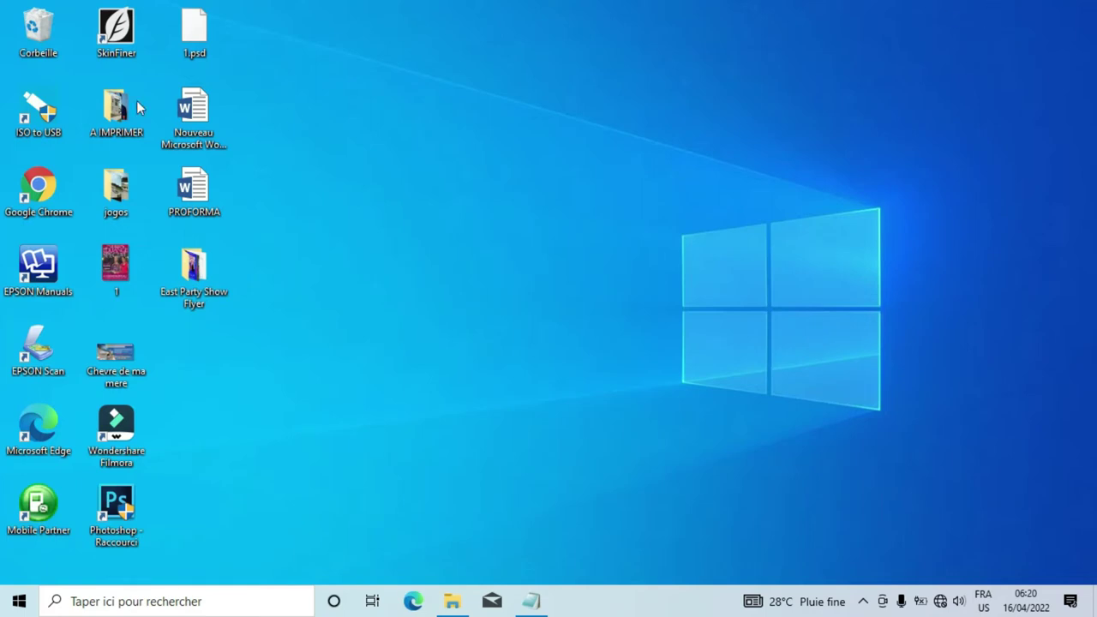
pyautogui.click(120, 508)
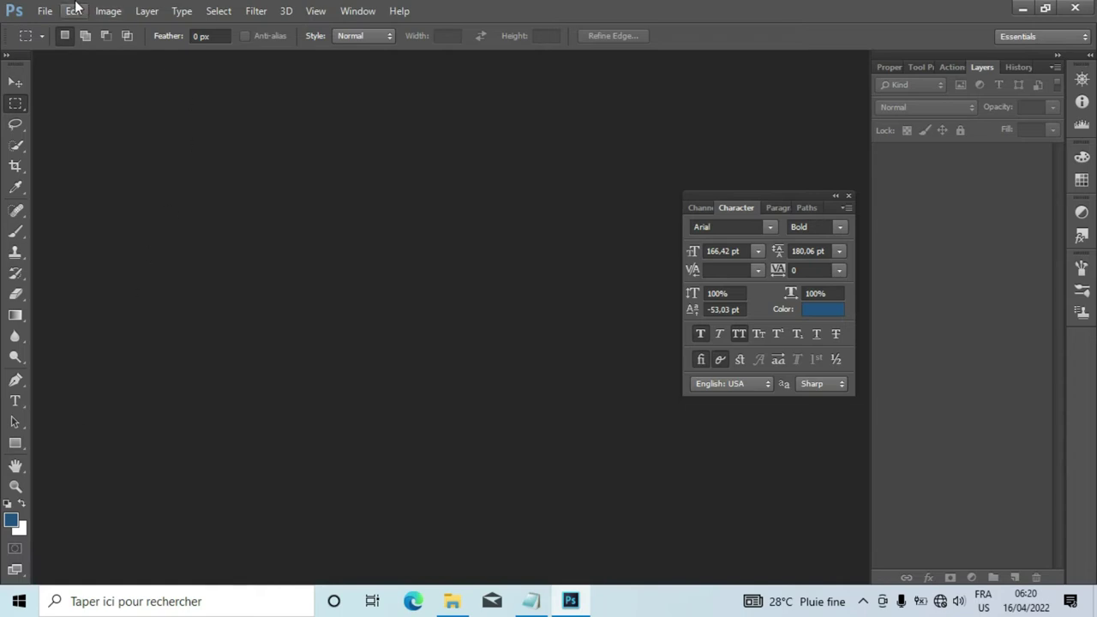
# Step: Open Music Party Flyer Template PSD.psd from the Music Party flyer Template folder, dismissing the 3D warning
pyautogui.click(46, 10)
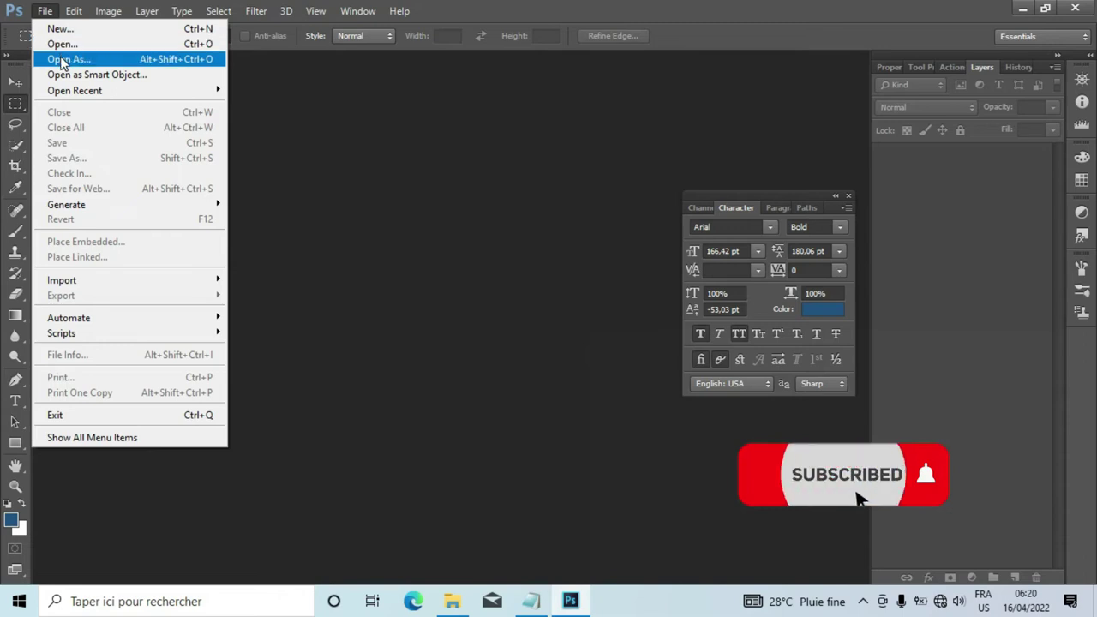
pyautogui.click(66, 60)
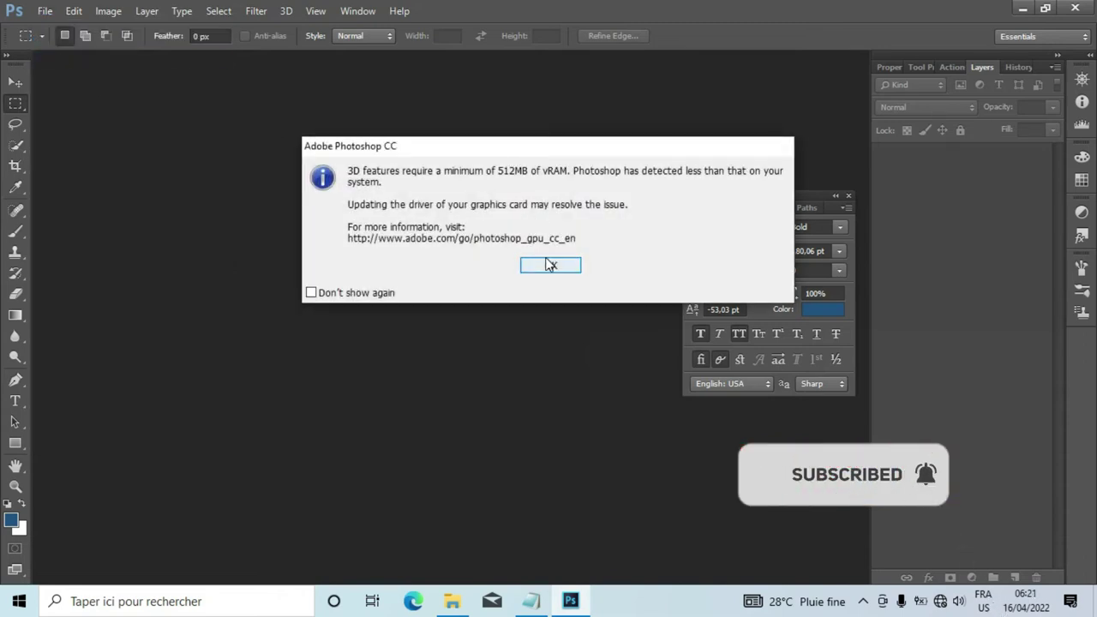
pyautogui.click(549, 265)
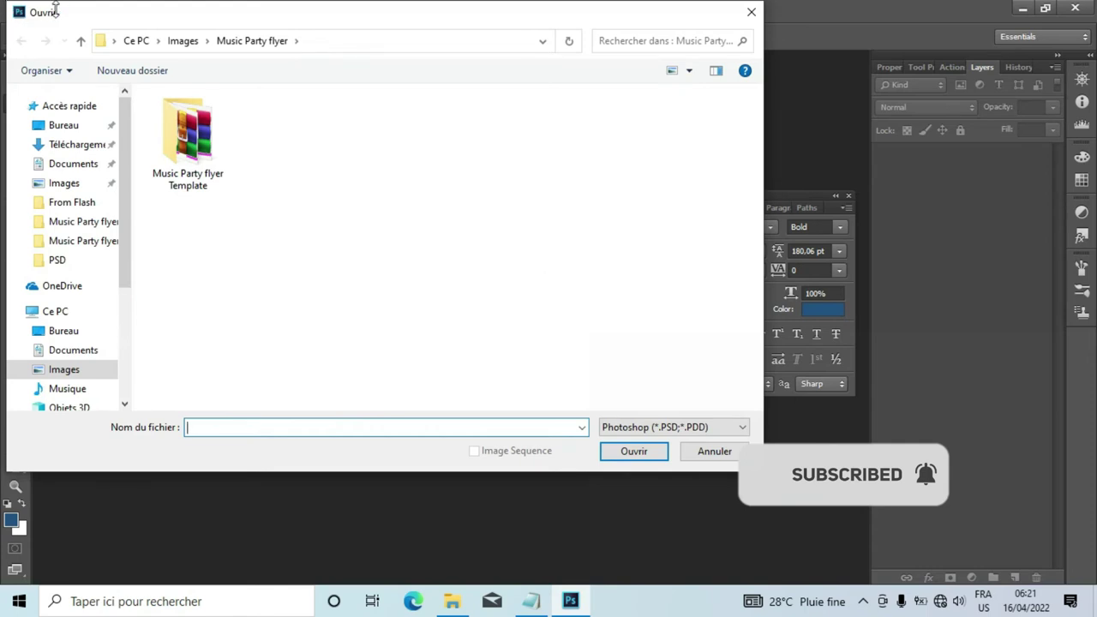
pyautogui.doubleClick(183, 160)
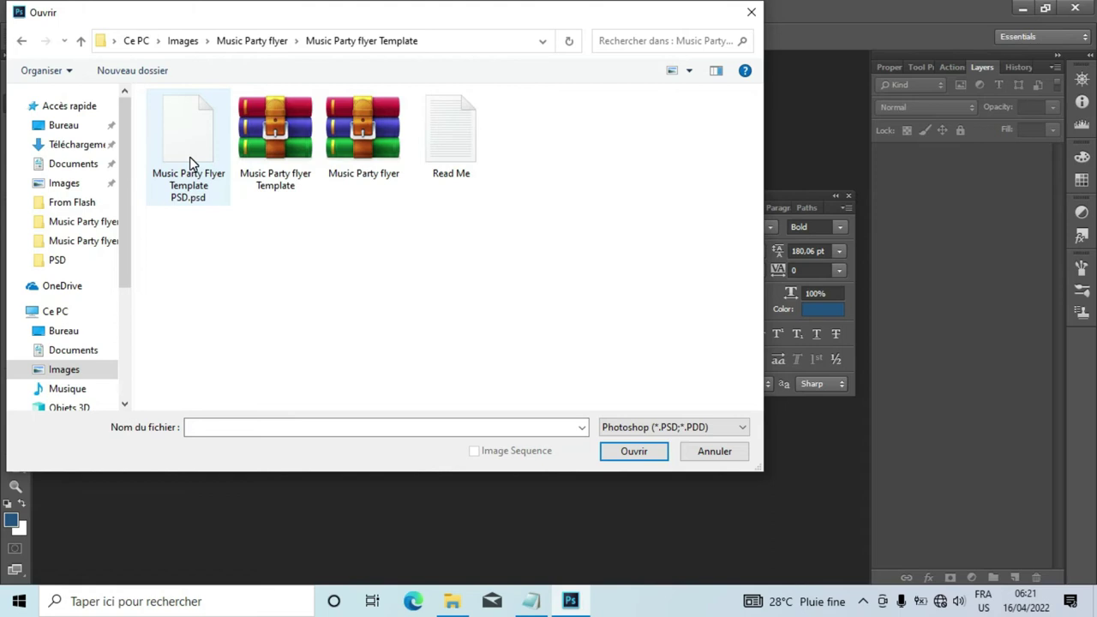
pyautogui.click(192, 163)
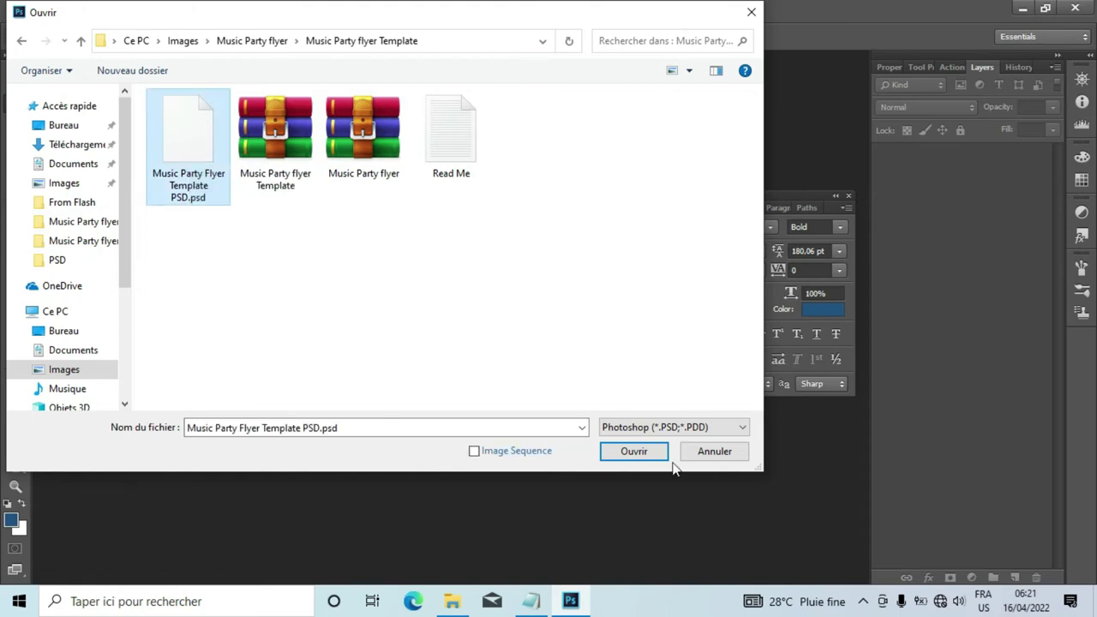
pyautogui.click(623, 456)
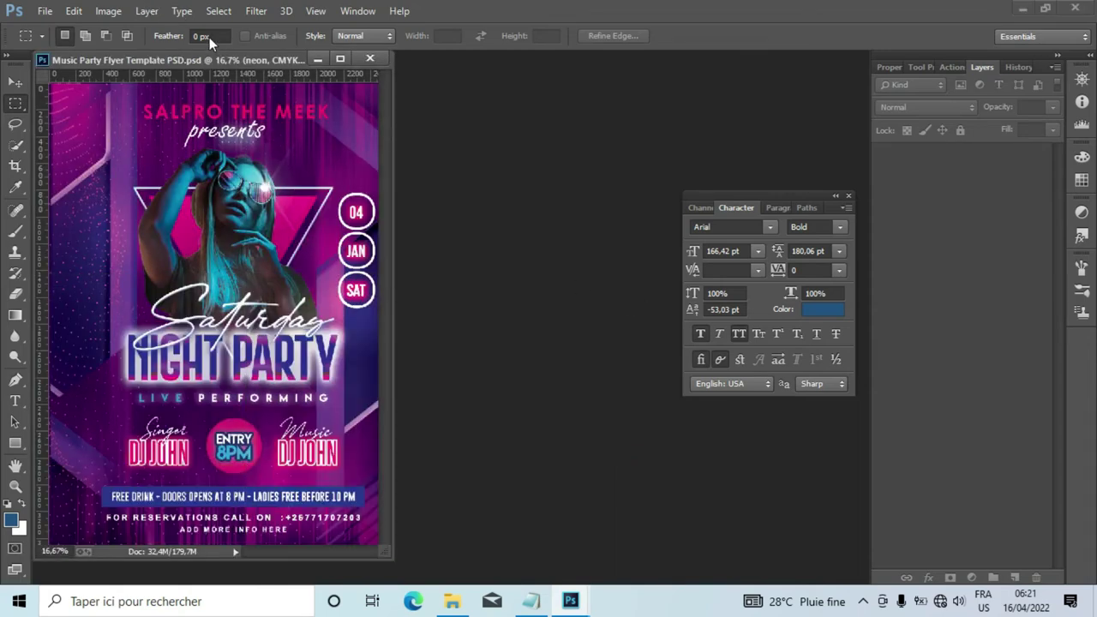
# Step: Nudge the document window, collapse the Background group, and select the Bottom Contact info group
pyautogui.moveTo(218, 54)
pyautogui.mouseDown()
pyautogui.moveTo(226, 76)
pyautogui.moveTo(207, 51)
pyautogui.mouseUp()
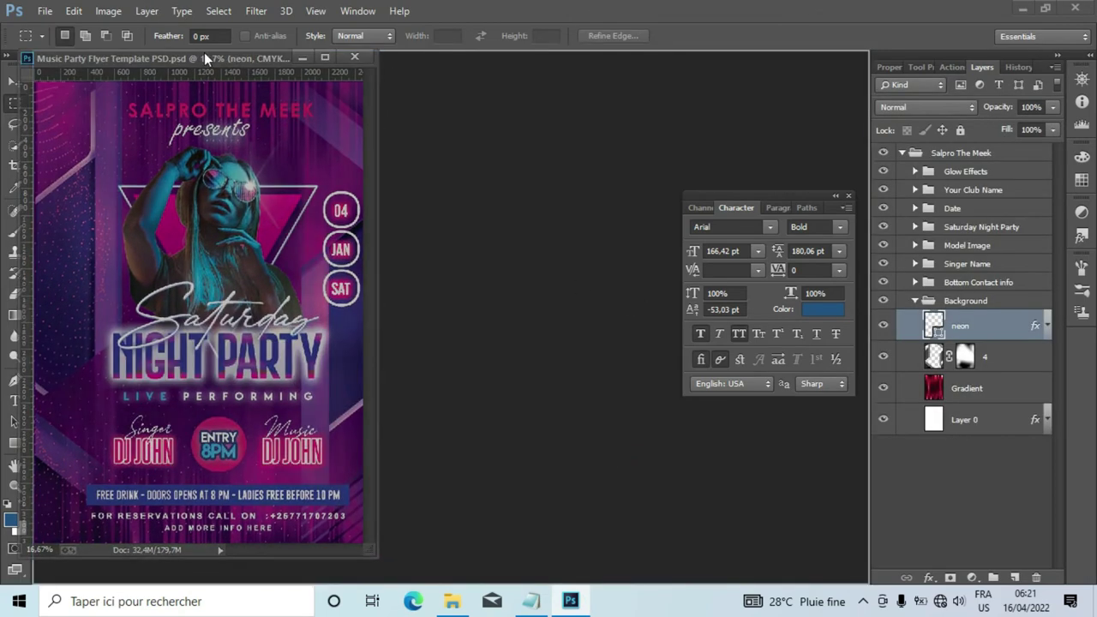
pyautogui.click(915, 301)
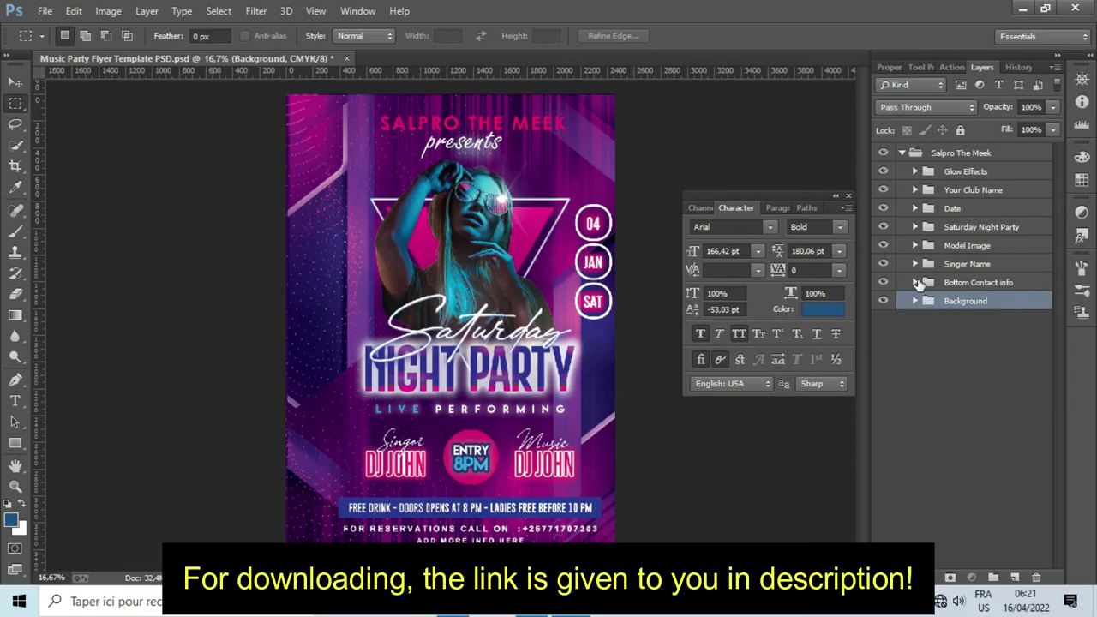
pyautogui.click(915, 283)
pyautogui.click(916, 282)
pyautogui.click(946, 283)
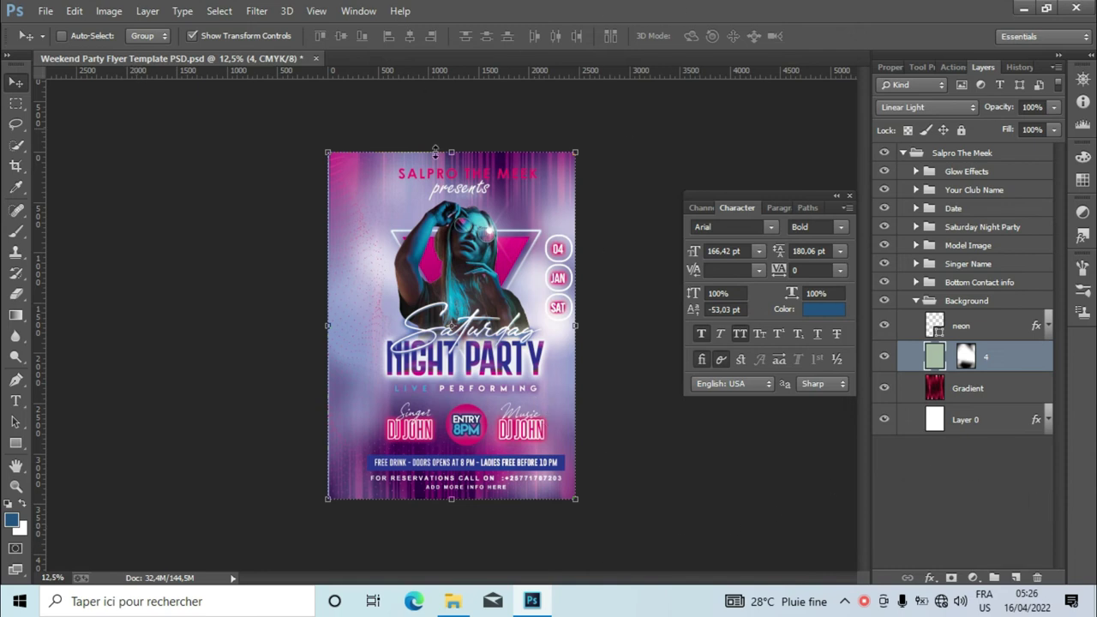
pyautogui.click(884, 360)
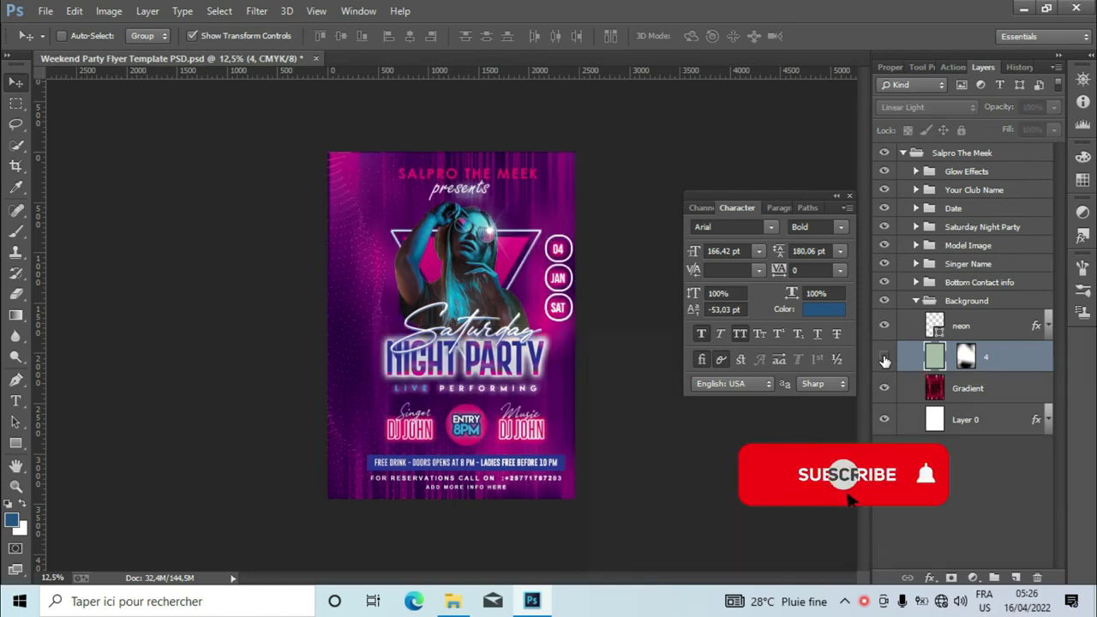
pyautogui.click(884, 359)
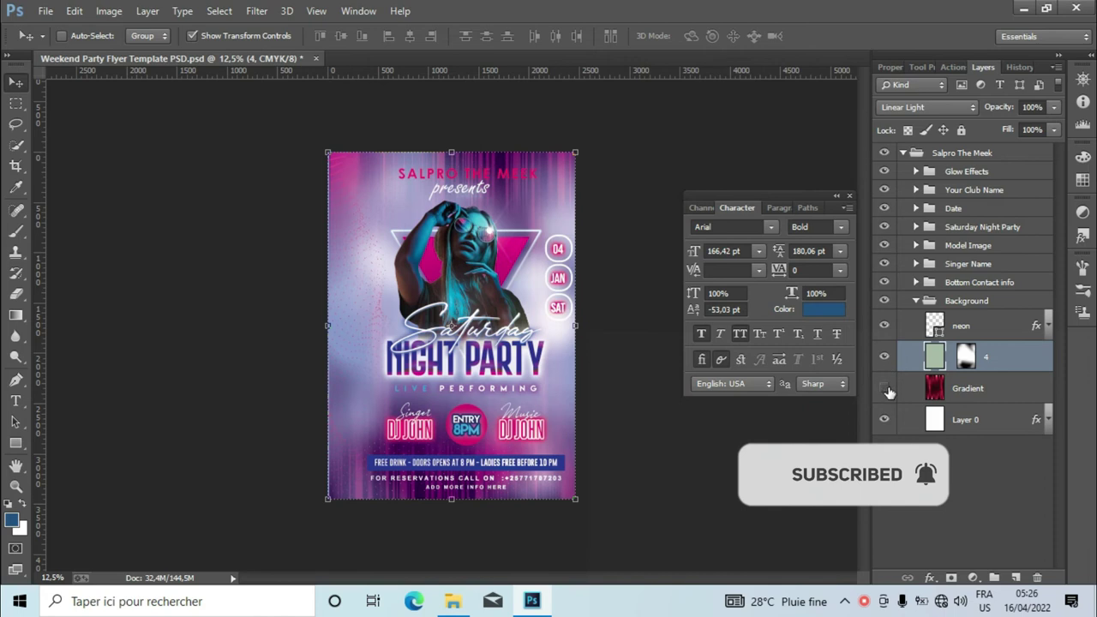
pyautogui.click(887, 389)
pyautogui.click(886, 389)
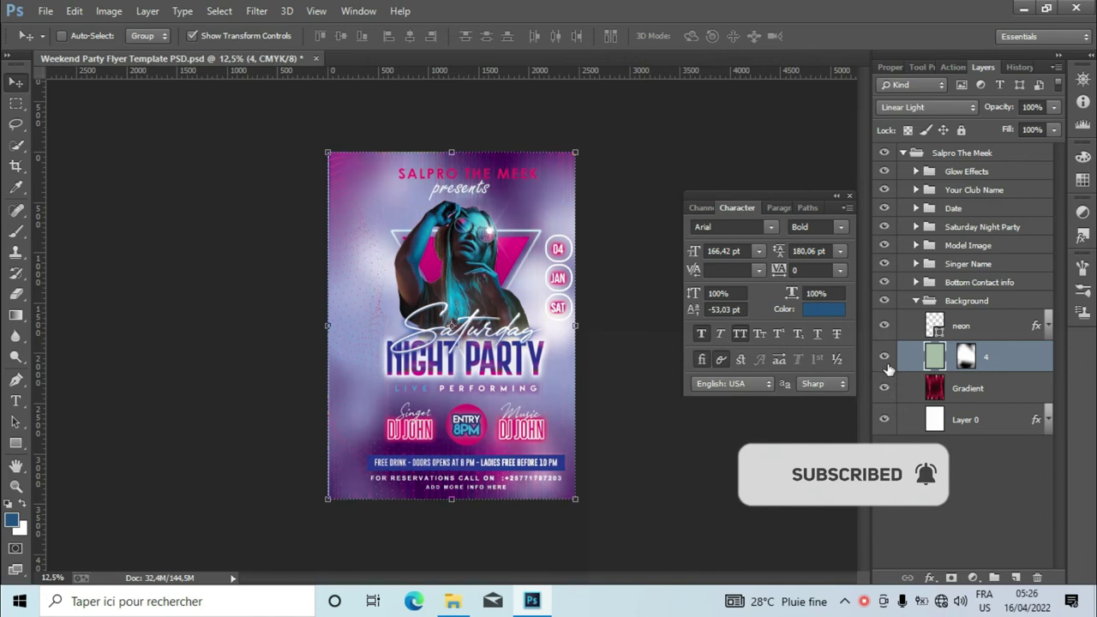
pyautogui.click(883, 285)
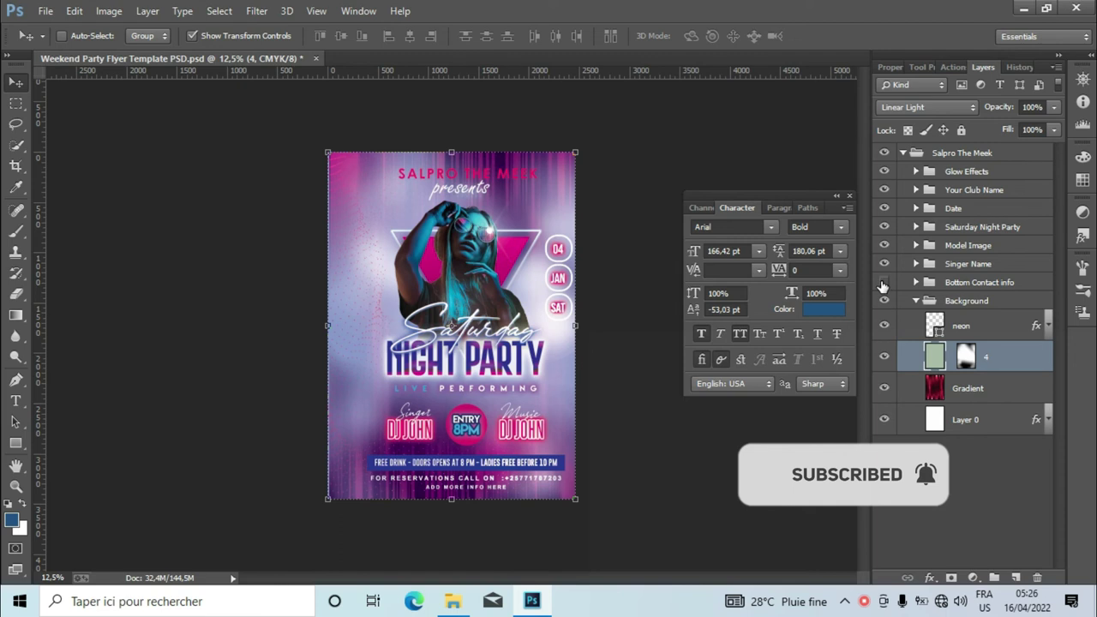
pyautogui.click(884, 282)
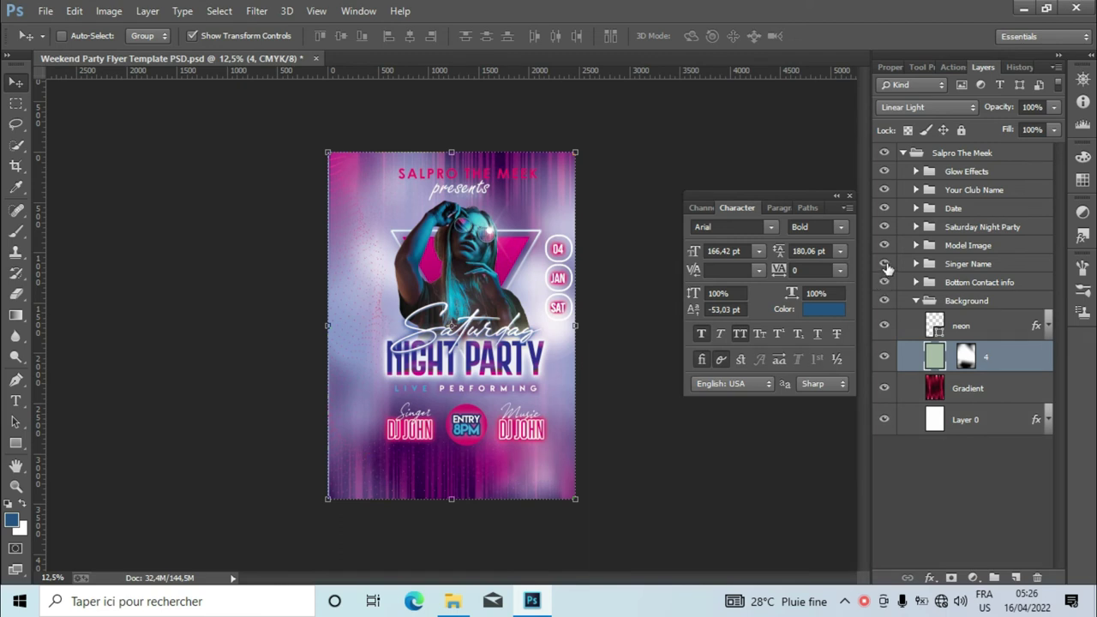
pyautogui.click(885, 265)
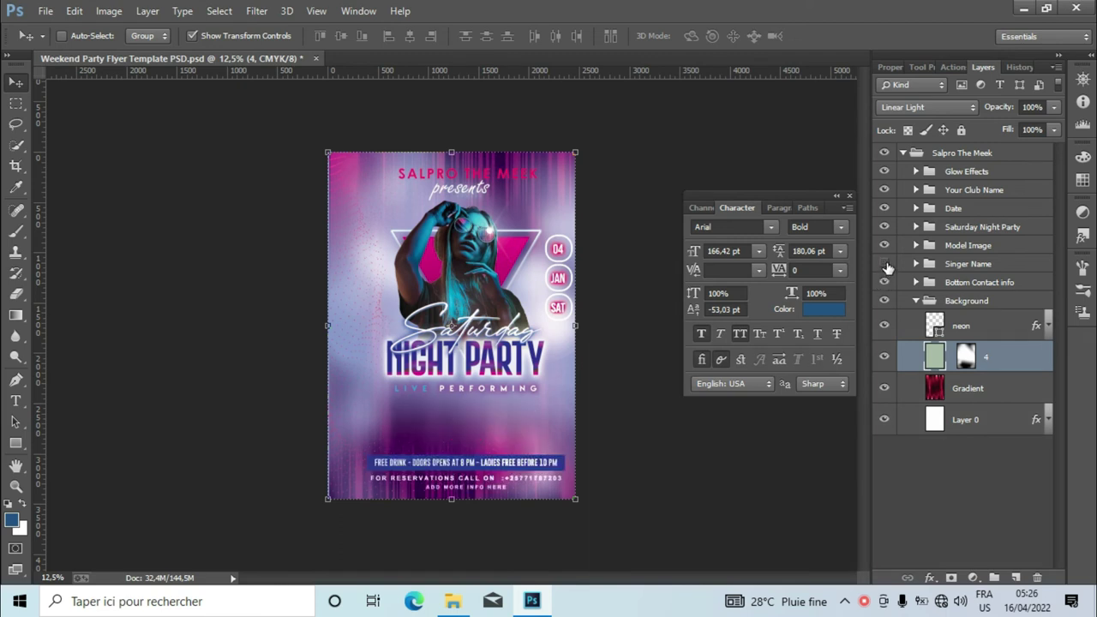
pyautogui.click(885, 265)
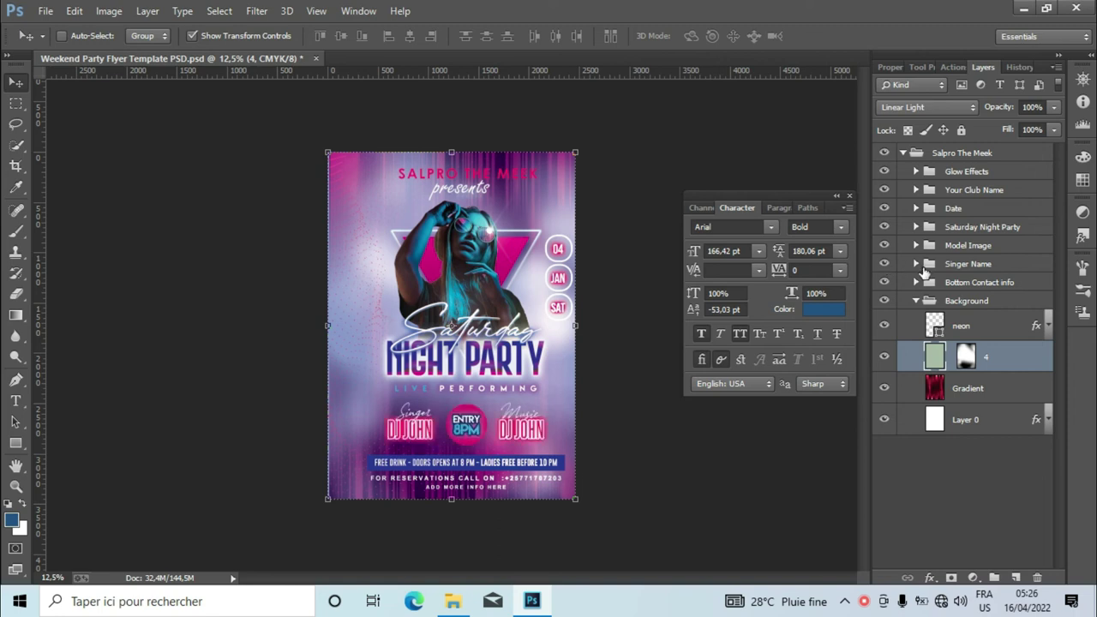
pyautogui.click(884, 245)
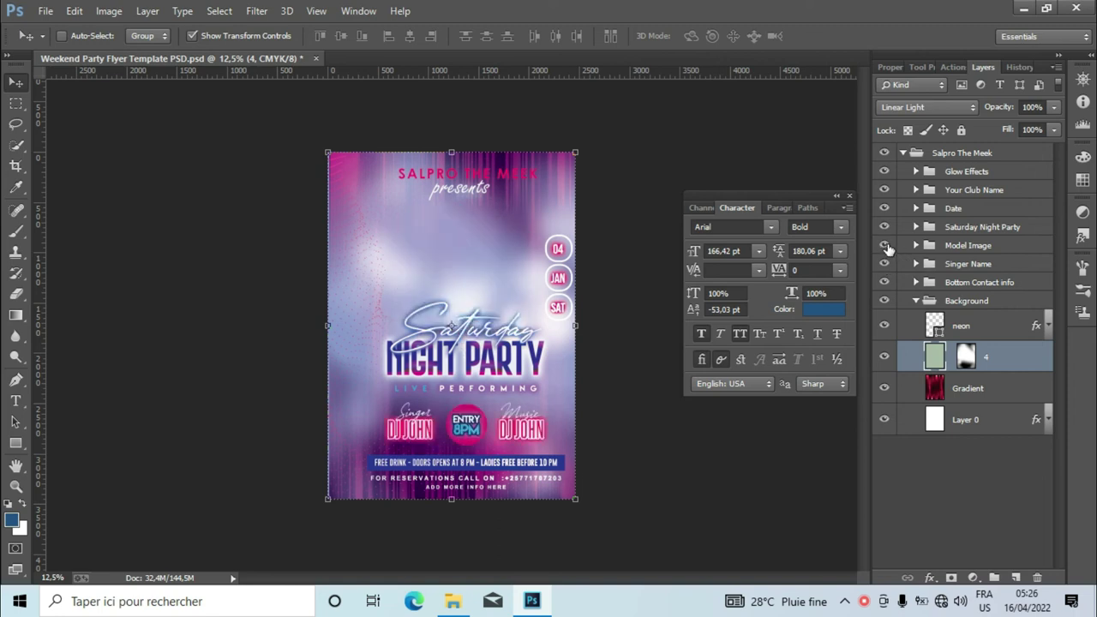
pyautogui.click(884, 245)
pyautogui.click(884, 227)
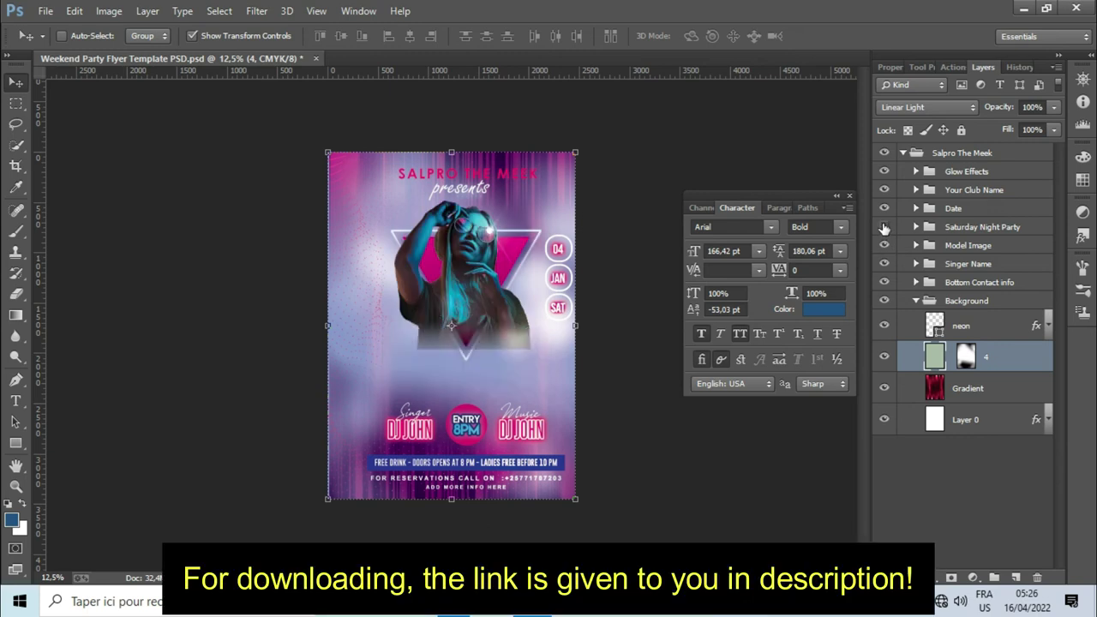
pyautogui.click(885, 226)
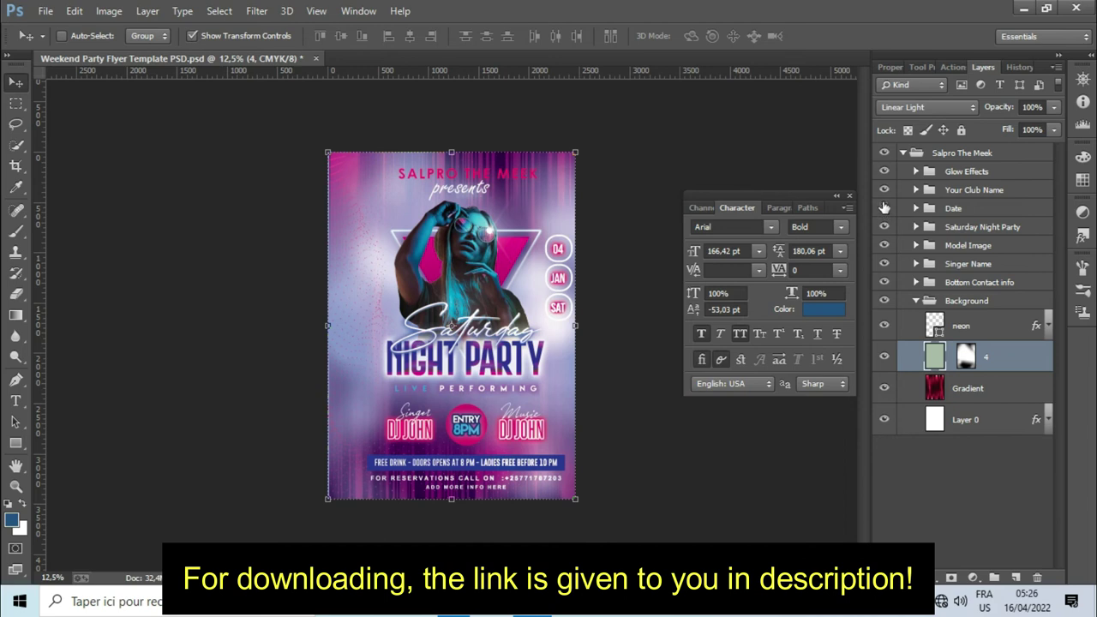
pyautogui.click(885, 208)
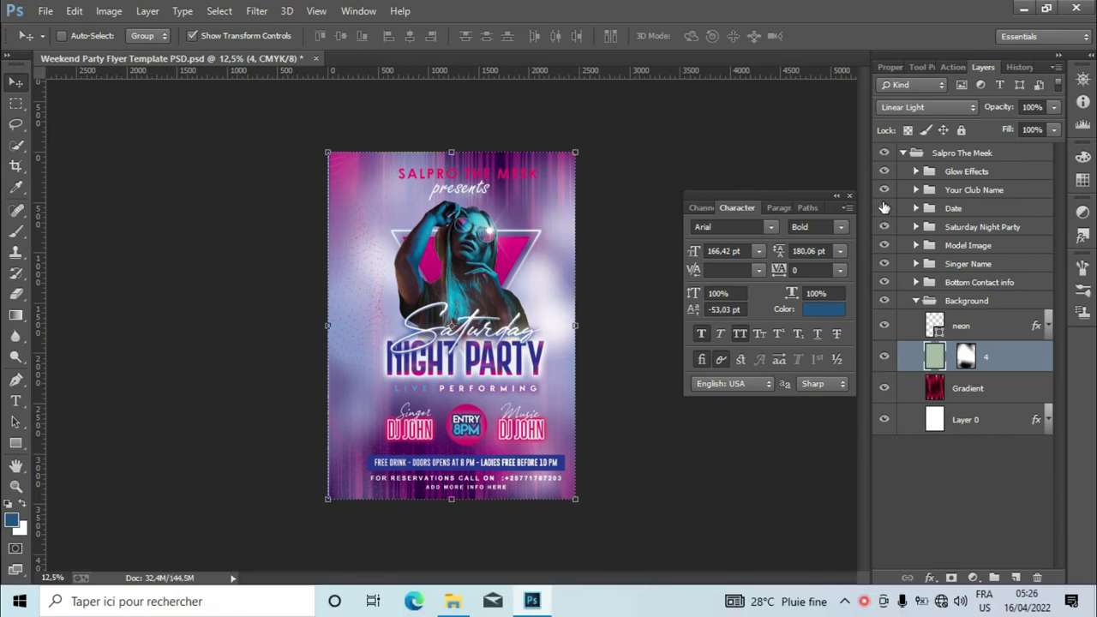
pyautogui.click(884, 208)
pyautogui.click(884, 189)
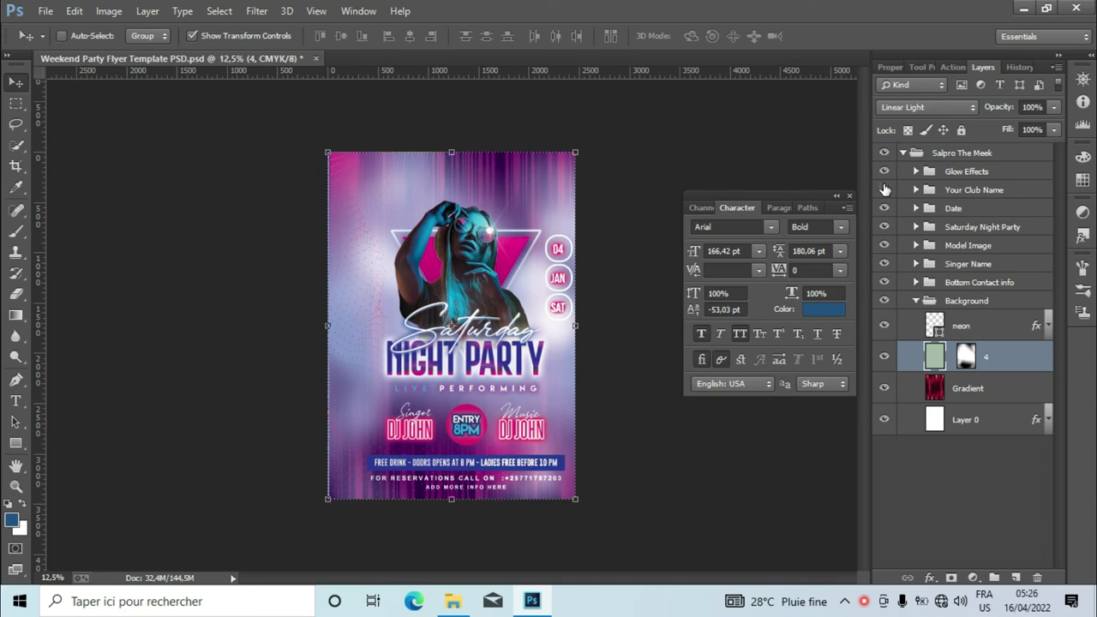
pyautogui.click(884, 189)
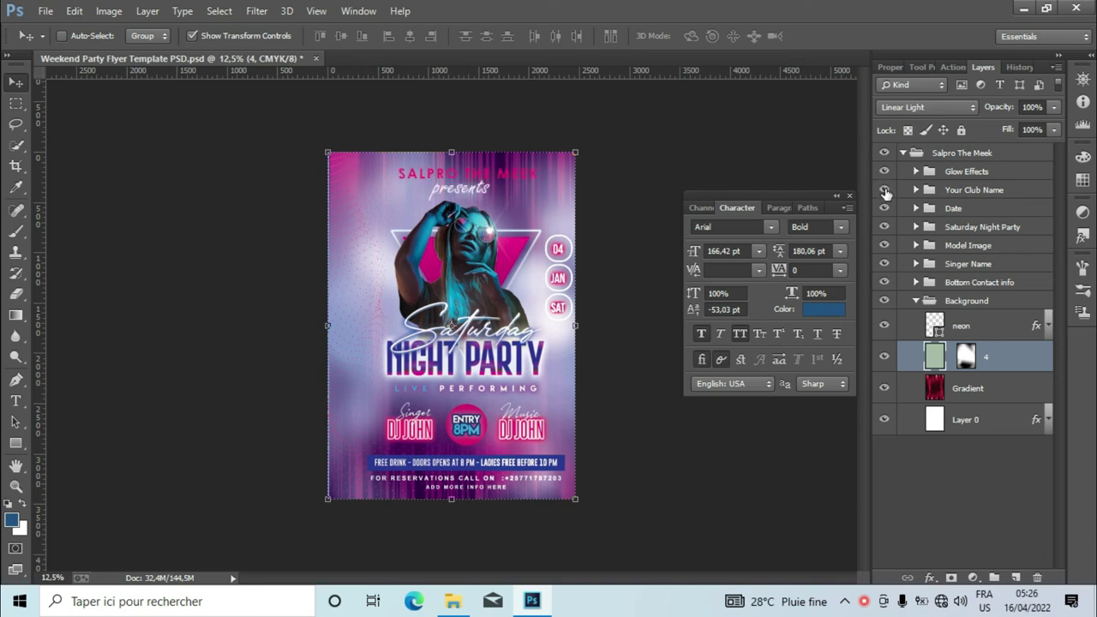
pyautogui.click(885, 170)
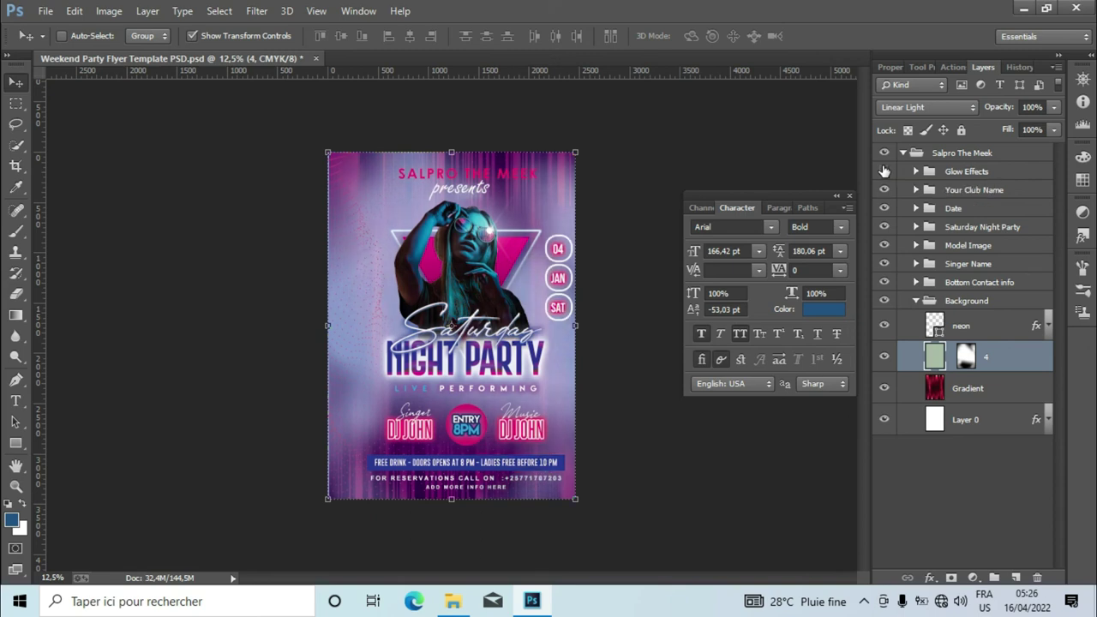
pyautogui.click(884, 171)
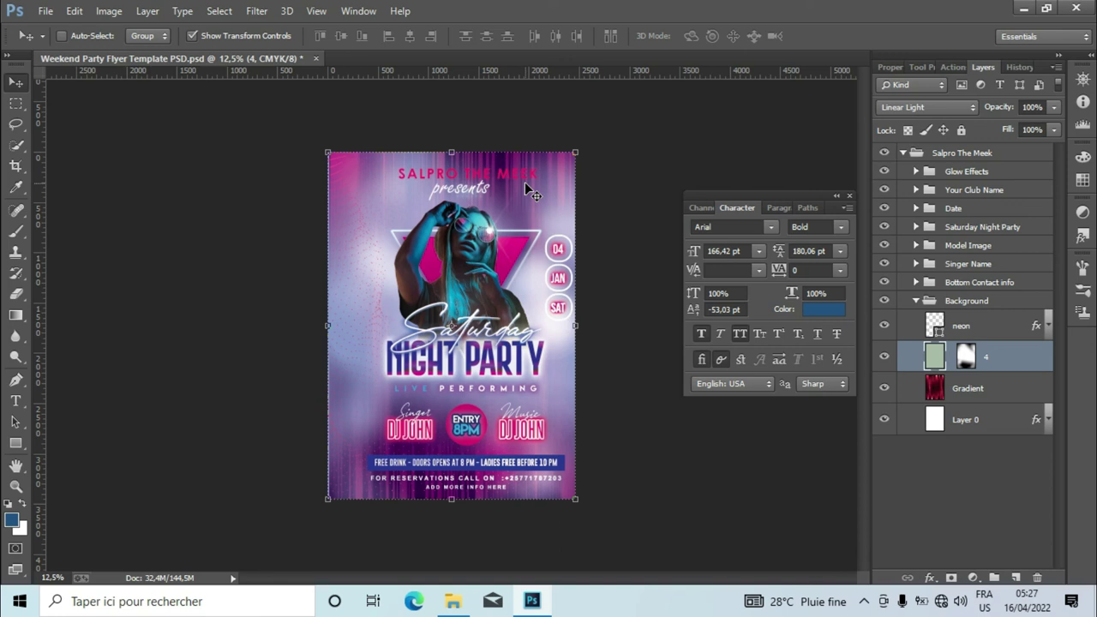
# Step: Zoom in and undo through dark green and bright green tints back to layer 4's original purple
pyautogui.hotkey('ctrl', '+')
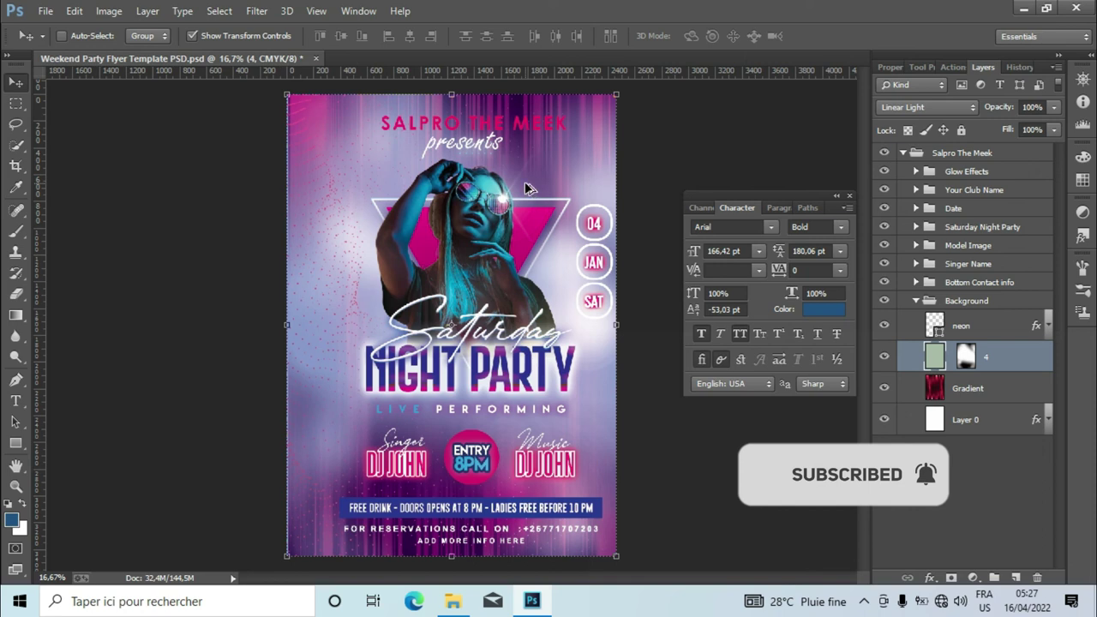
pyautogui.hotkey('ctrl', 'z')
pyautogui.hotkey('ctrl', 'z')
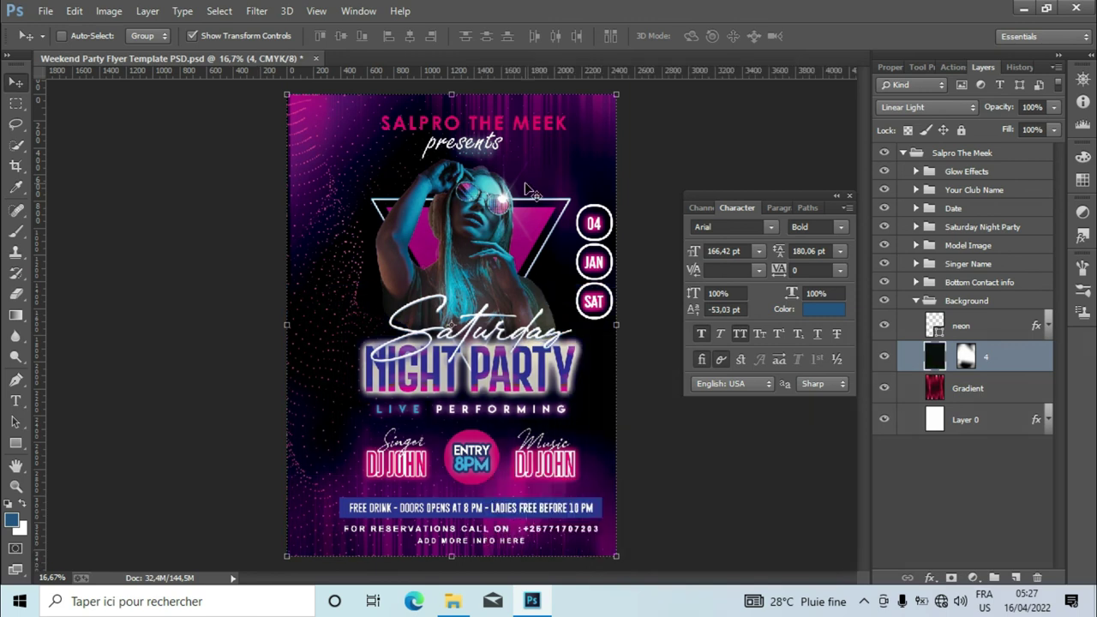
pyautogui.hotkey('ctrl', 'z')
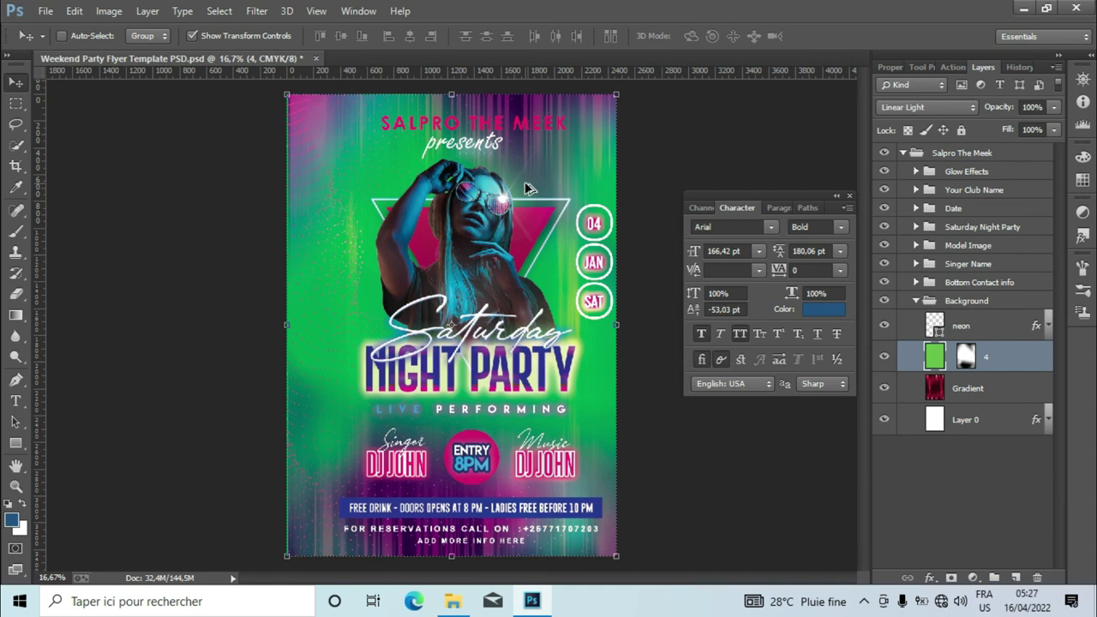
pyautogui.hotkey('ctrl', 'z')
pyautogui.hotkey('ctrl', 'alt', 'z')
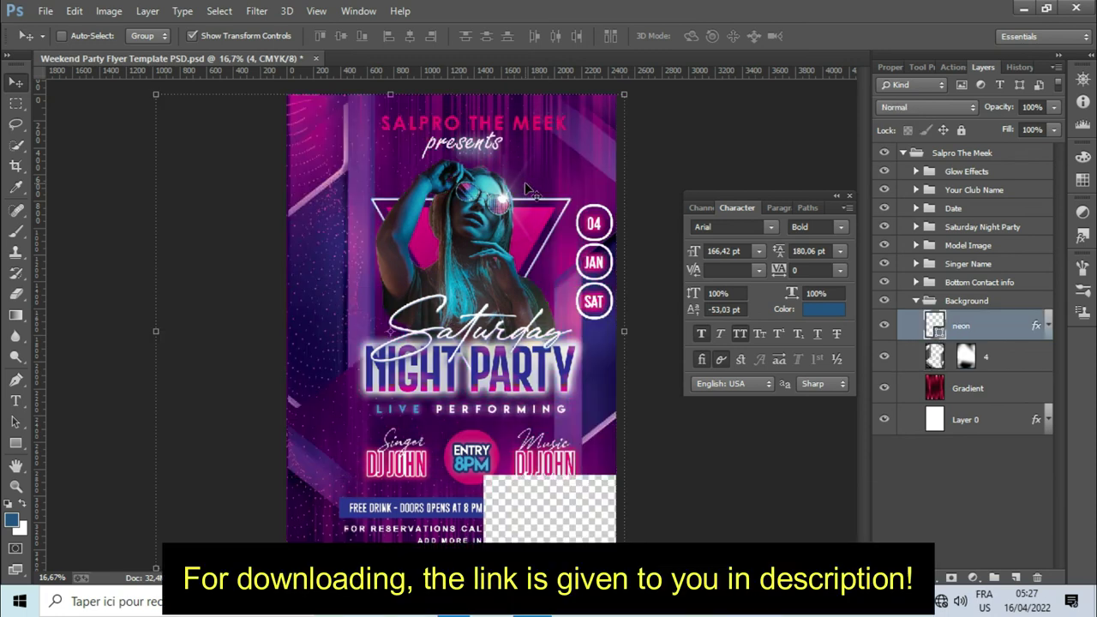